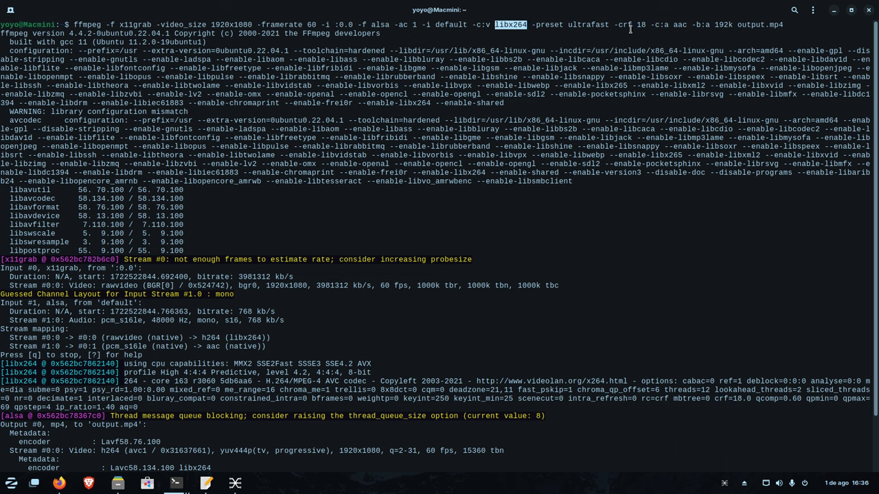
Highlight the -crf 18 and 192k audio bitrate options in the ffmpeg command, and minimise the terminal
left_click_drag(646, 24, 625, 25)
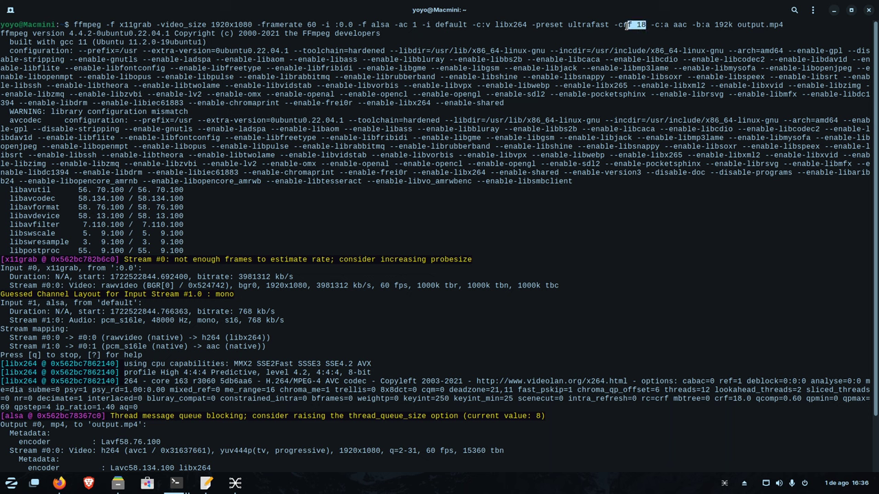
left_click(621, 25)
double_click(643, 24)
left_click_drag(737, 24, 710, 24)
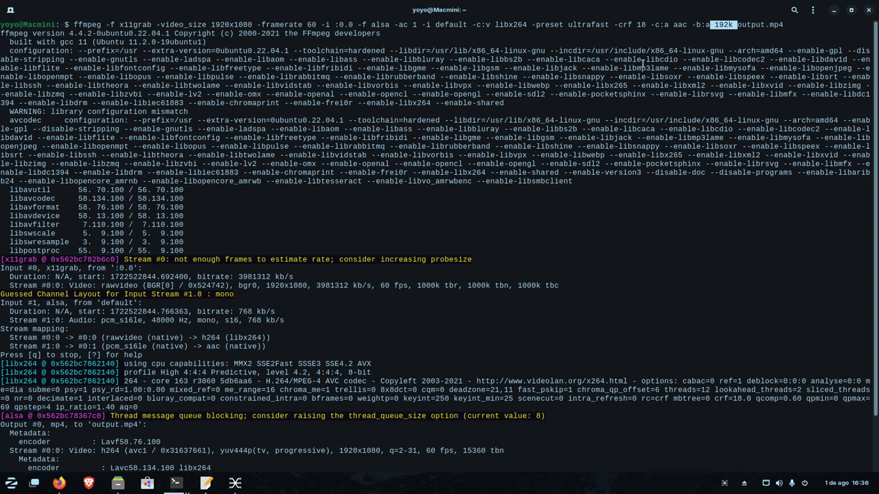
left_click(834, 12)
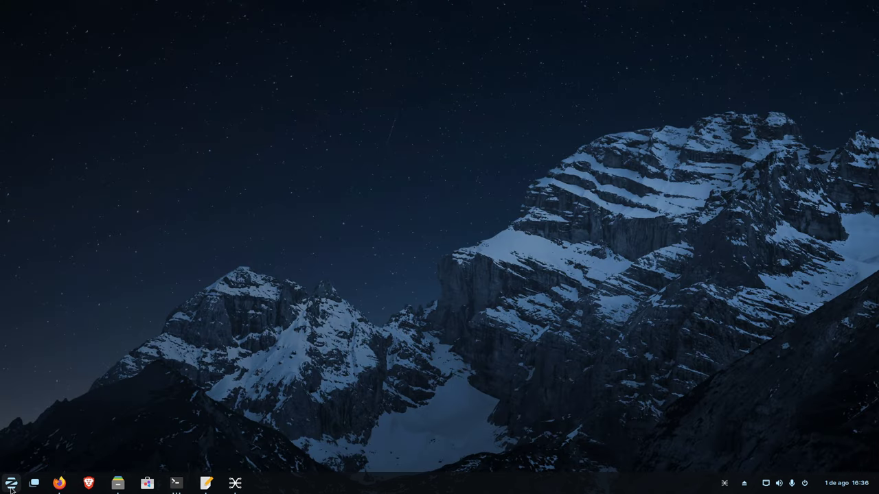
Search the installed applications for ssr and launch SimpleScreenRecorder
left_click(11, 484)
left_click(53, 456)
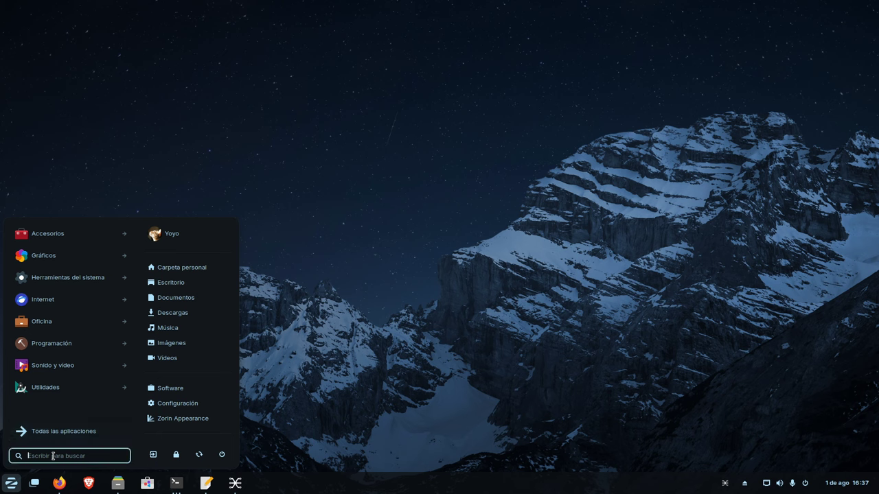
type("sr")
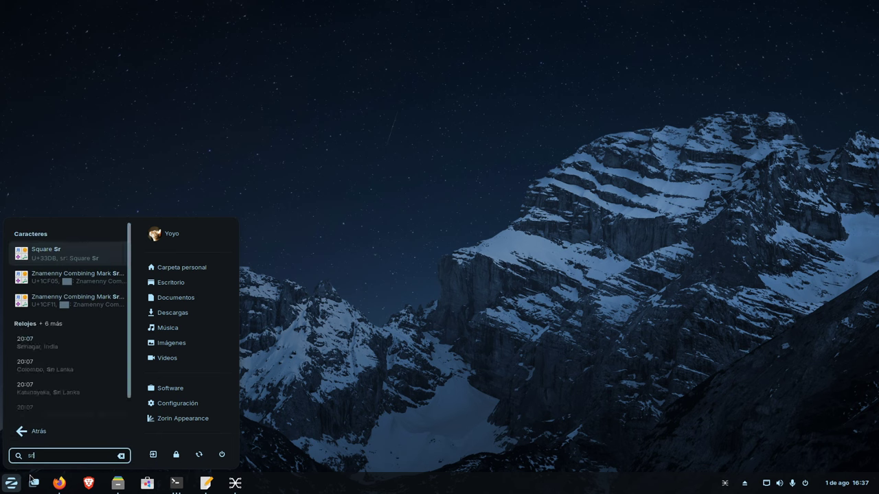
key("BackSpace")
key("BackSpace")
type("ssr")
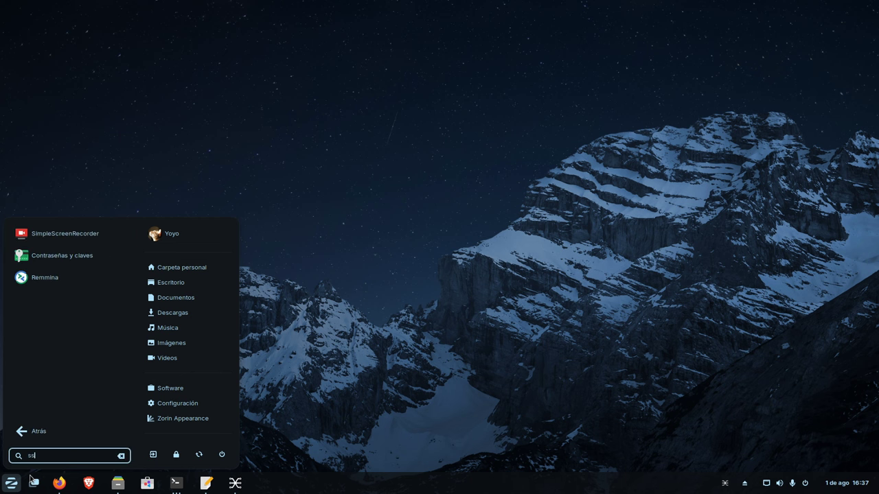
left_click(72, 237)
Reposition the SimpleScreenRecorder welcome window on the desktop and continue to the input settings page
left_click_drag(208, 59, 324, 43)
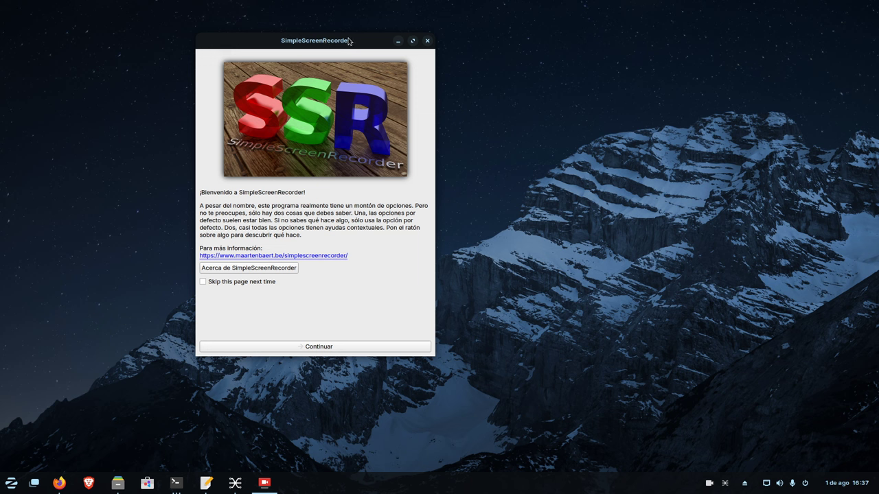
left_click_drag(346, 42, 302, 43)
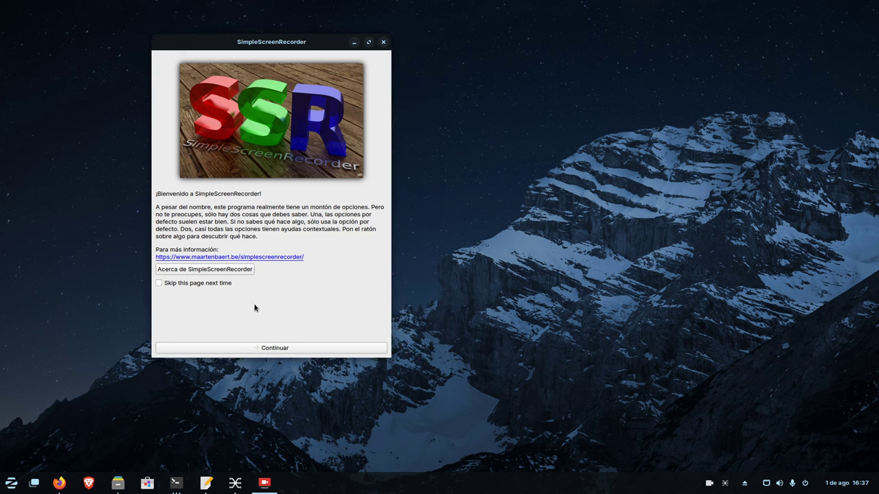
left_click_drag(268, 47, 210, 45)
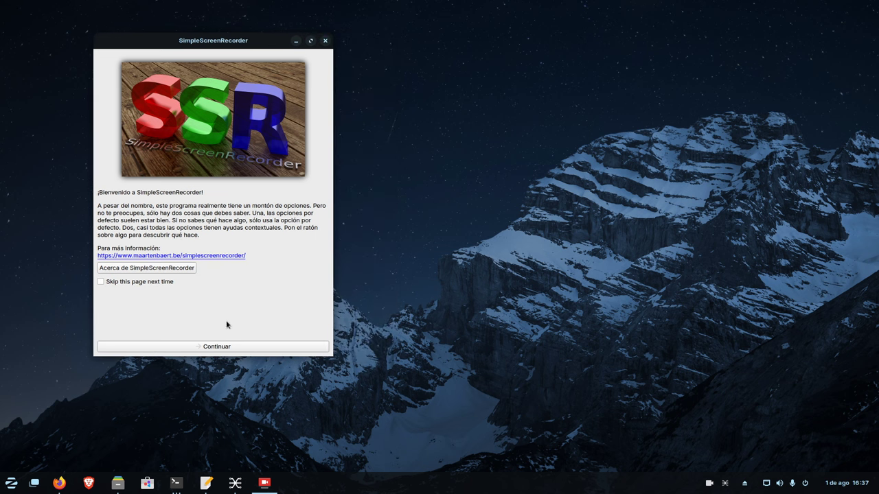
left_click(211, 348)
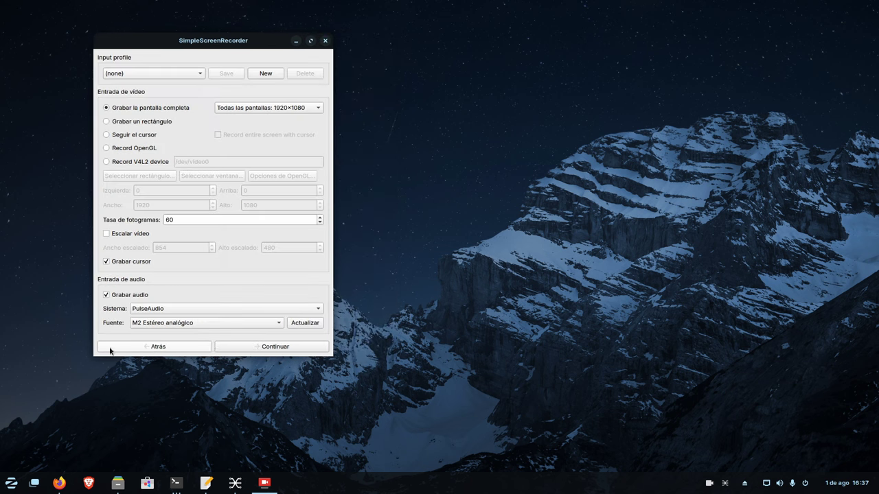
Review the available audio systems, keeping PulseAudio, and choose M2 Estéreo analógico as the audio source
left_click(170, 310)
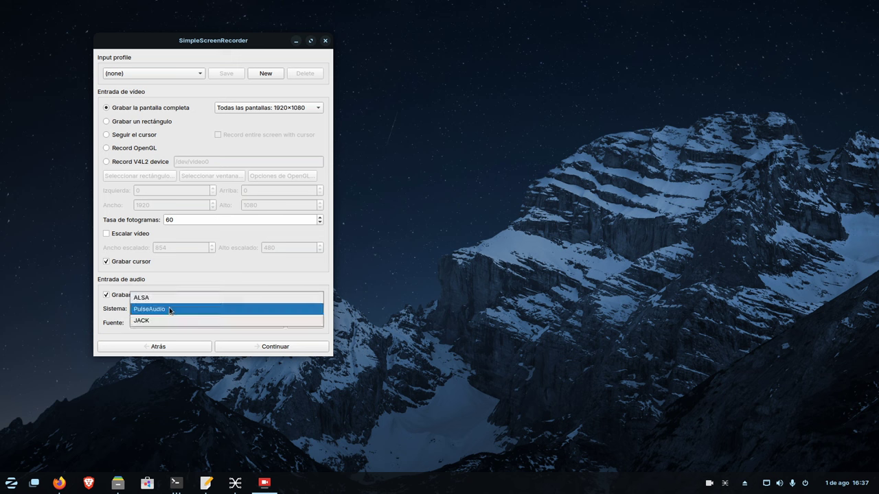
left_click(112, 336)
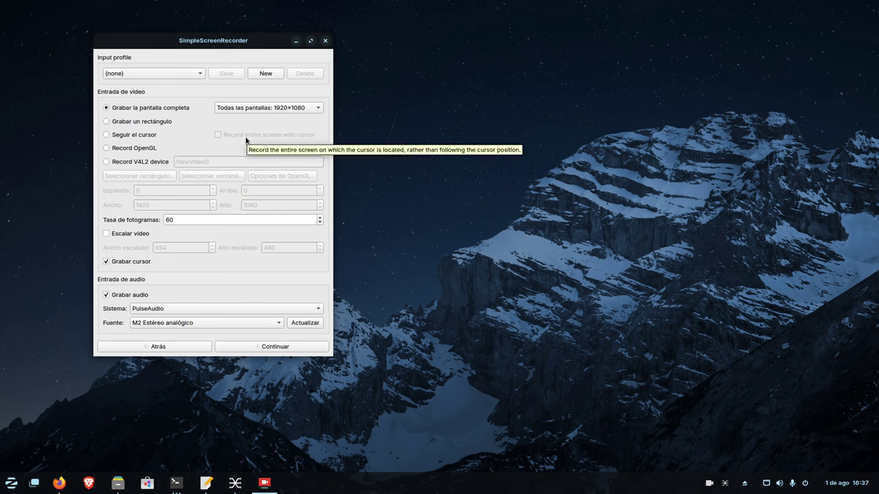
mouse_move(176, 482)
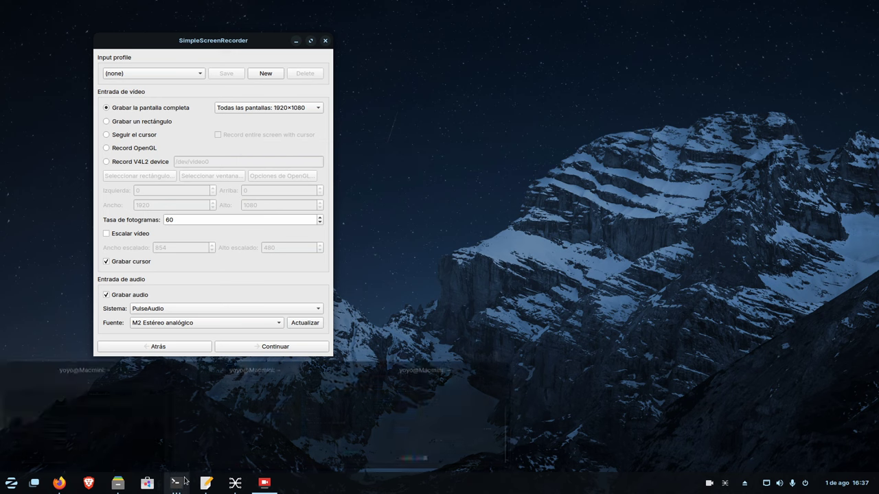
mouse_move(181, 373)
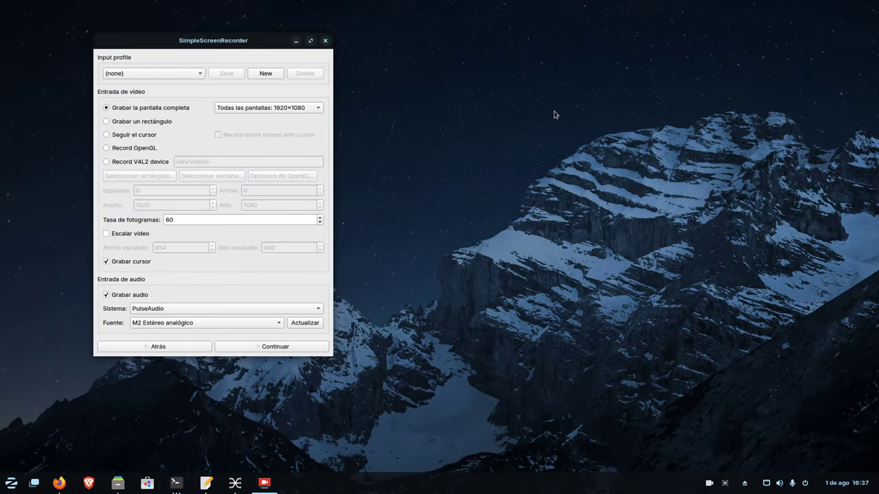
left_click_drag(234, 43, 255, 37)
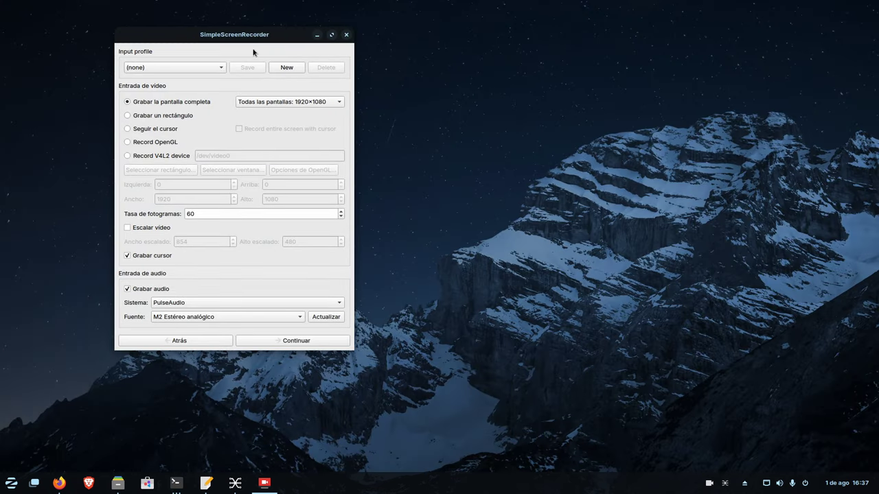
left_click(173, 320)
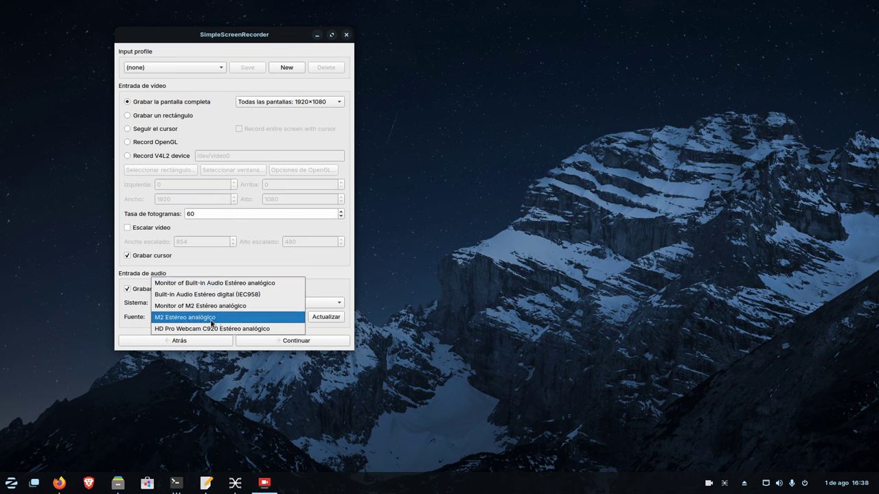
left_click(178, 321)
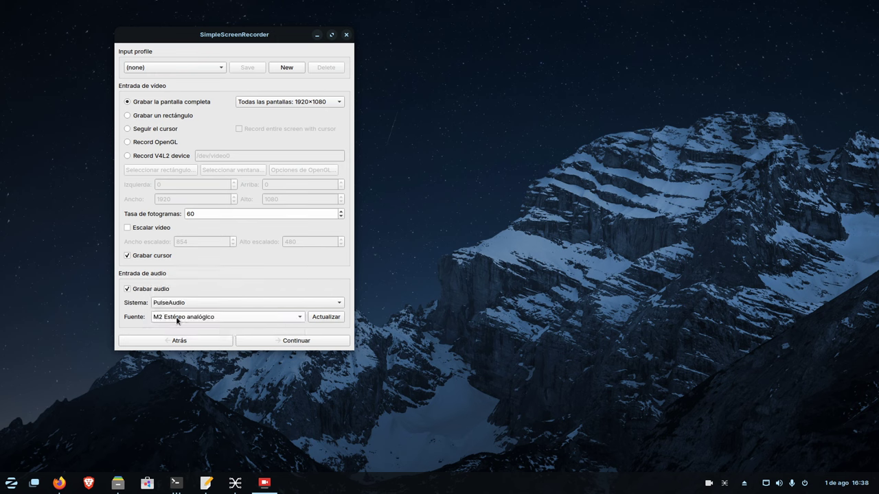
Continue to the output settings and choose the MP4 container with the H.264 video codec and AAC audio codec
left_click(263, 341)
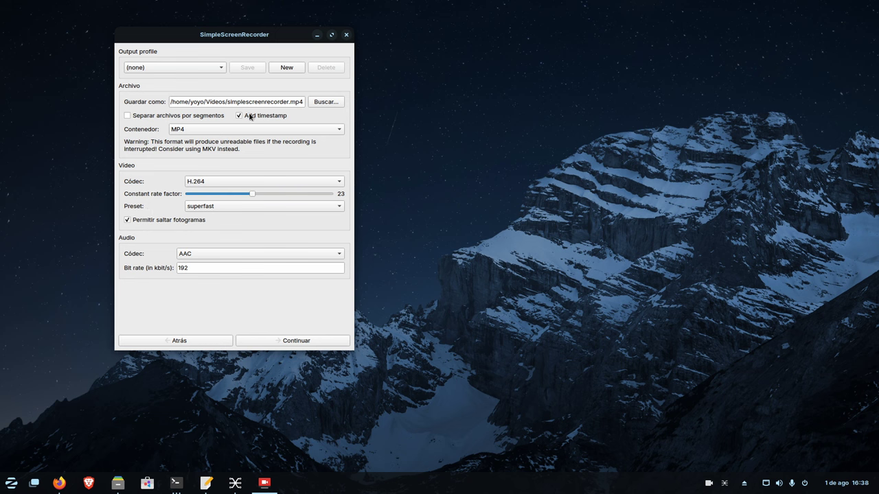
left_click(210, 129)
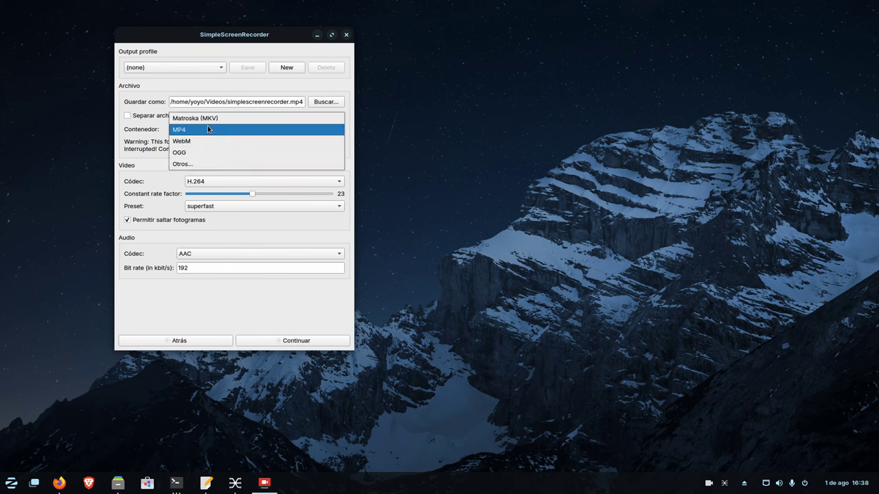
left_click(189, 131)
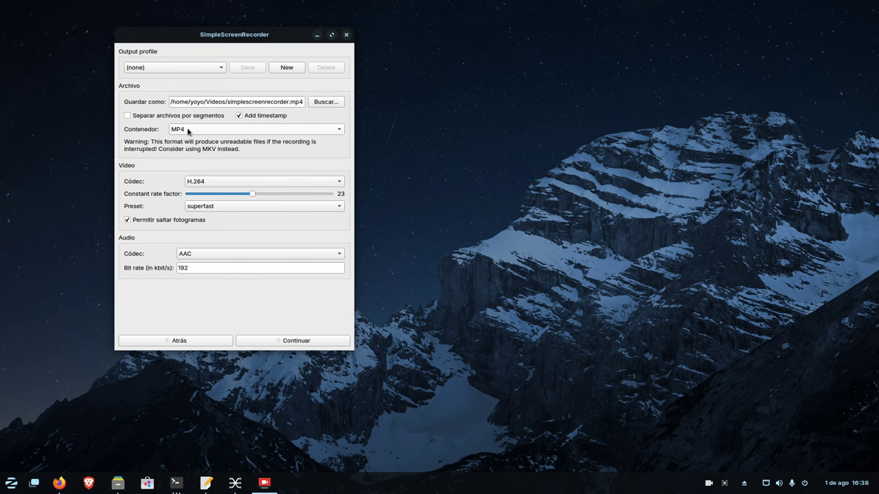
left_click(215, 182)
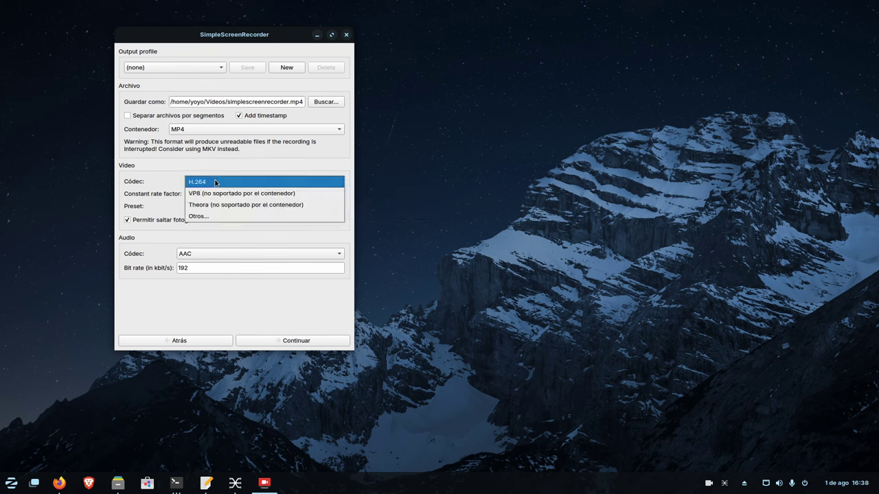
left_click(163, 164)
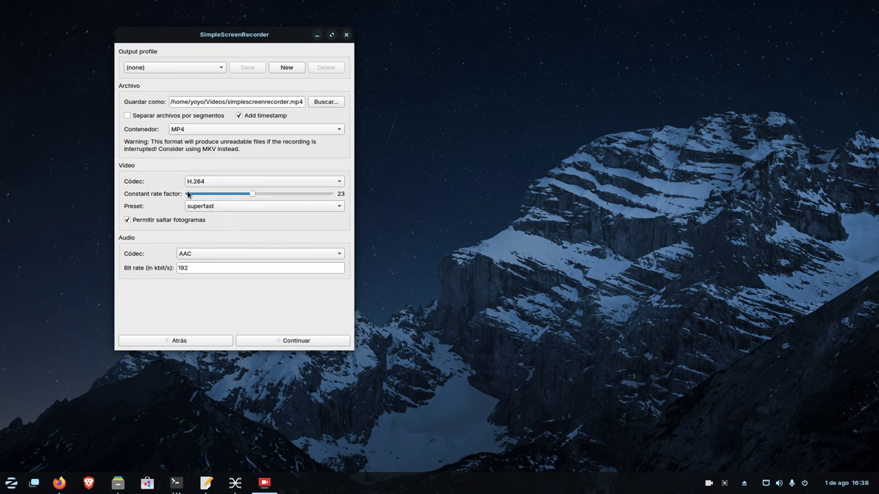
mouse_move(209, 210)
left_click(201, 259)
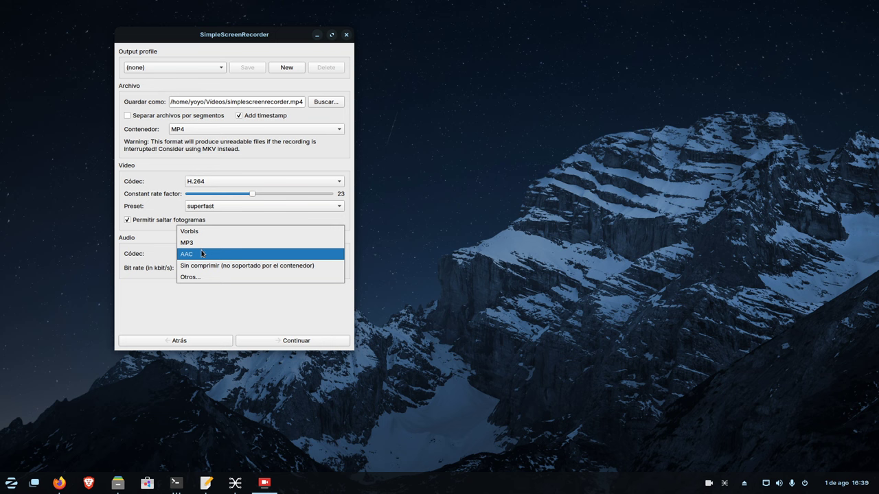
left_click(198, 255)
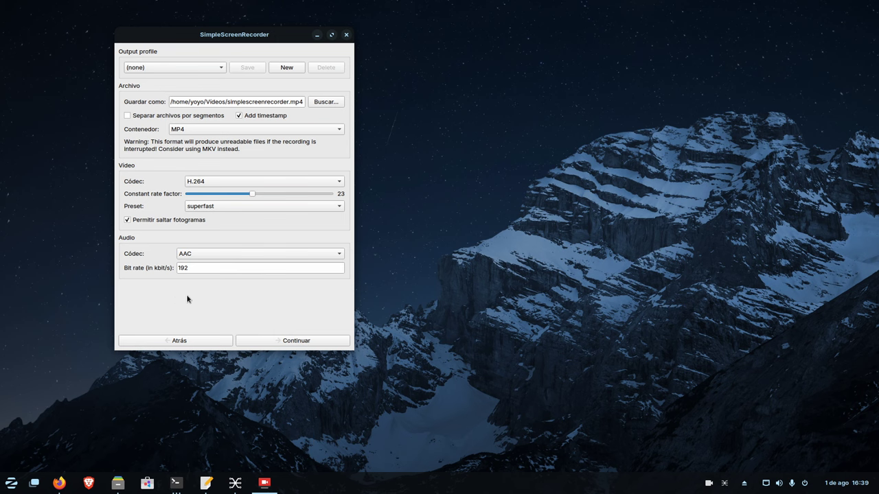
Continue to the recording page and start the preview
left_click(285, 339)
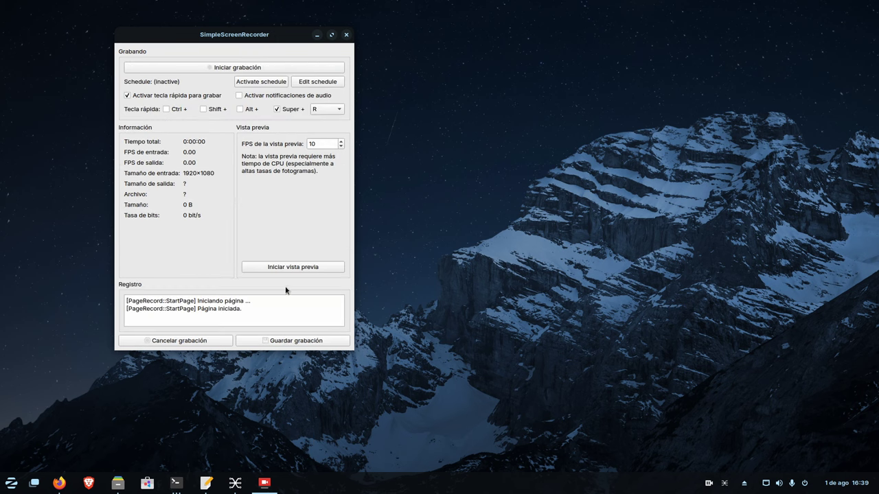
left_click(291, 270)
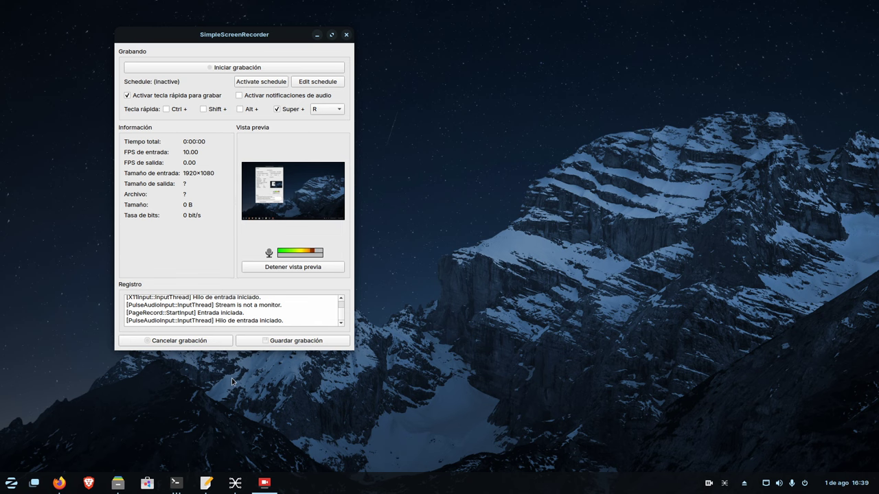
Switch to the PipeWire graph, connect the M2 Estéreo analógico capture_FL port to SimpleScreenRecorder's input_FR, and minimise the graph
left_click(230, 485)
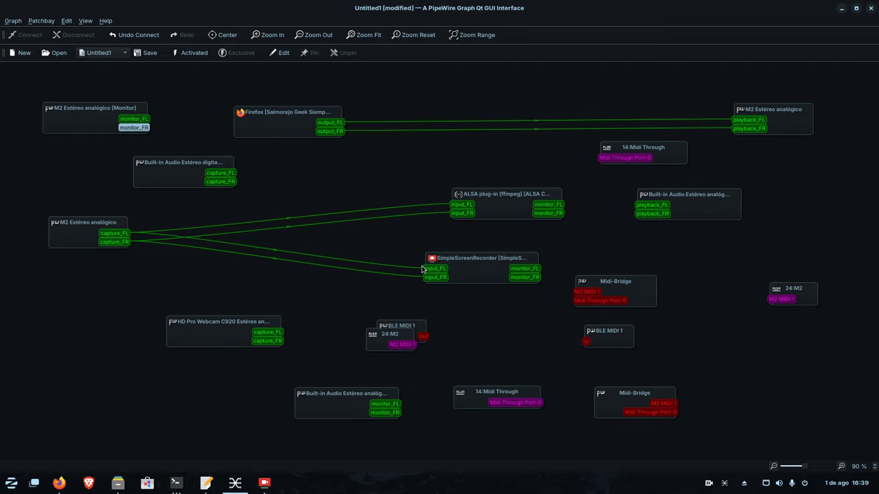
left_click_drag(456, 267, 477, 265)
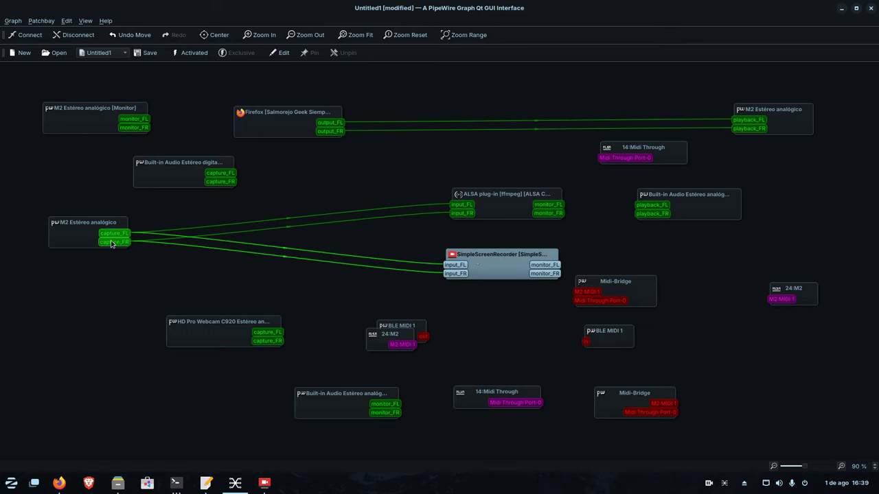
left_click_drag(127, 238, 451, 278)
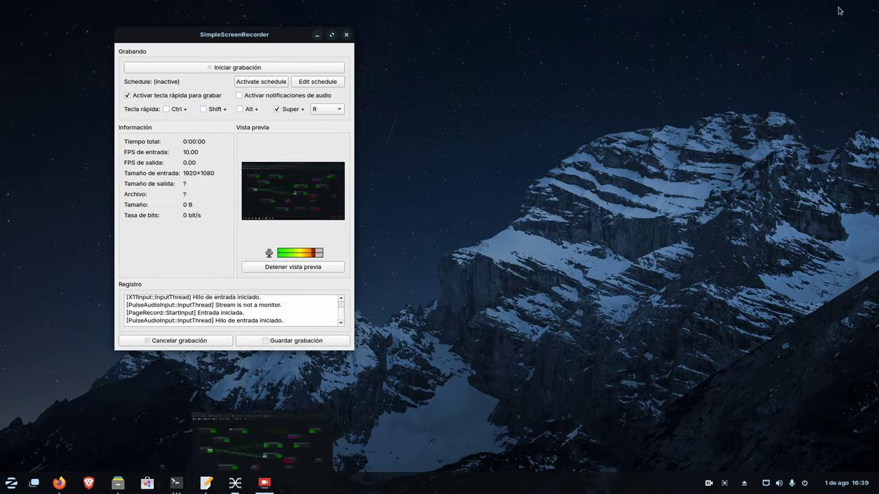
left_click(842, 8)
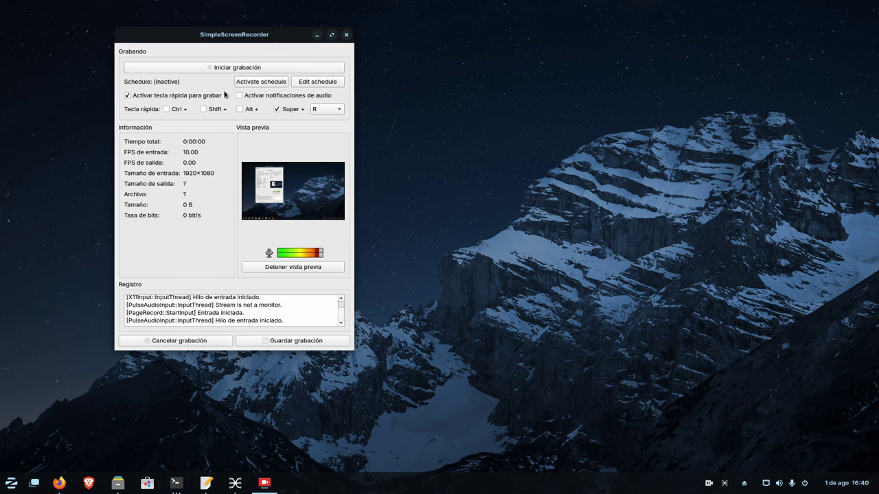
Record a test clip of about 24 seconds, pause it and save the recording
left_click(233, 69)
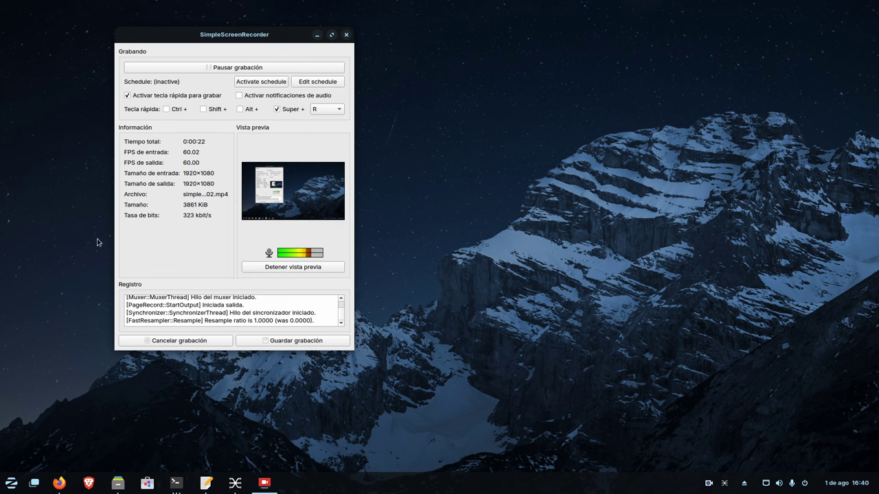
left_click(233, 69)
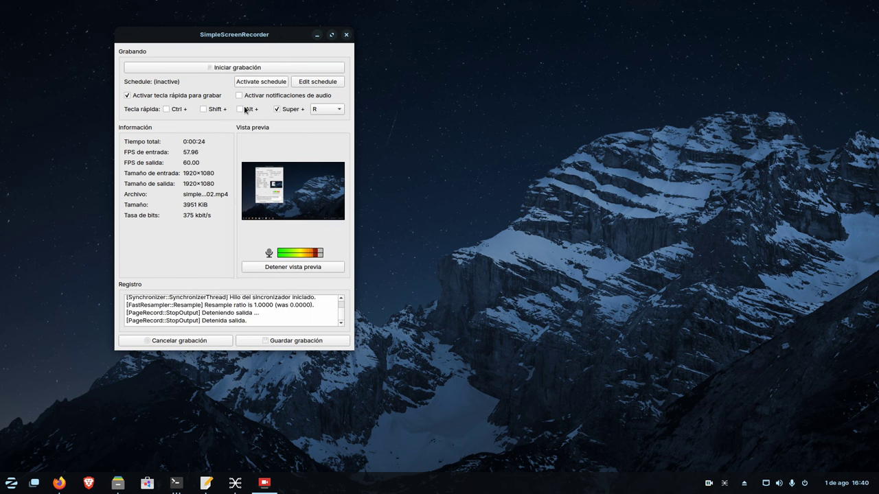
left_click(282, 342)
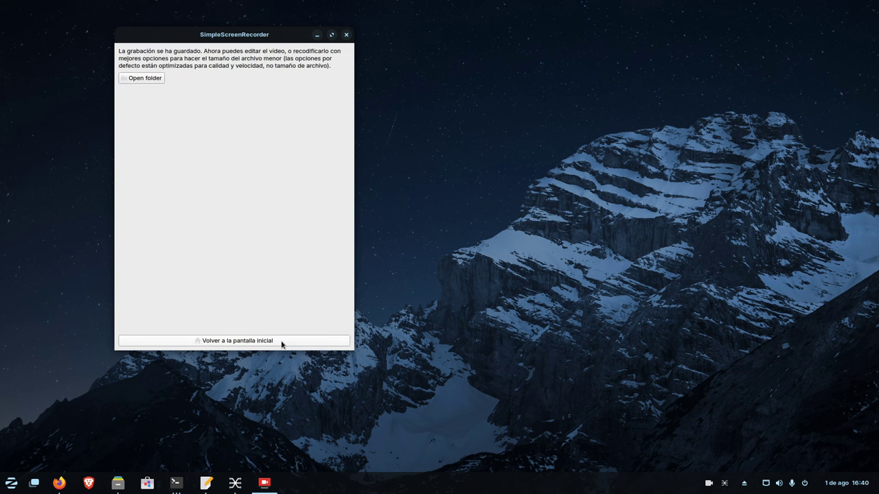
Return to the recorder's start page, close SimpleScreenRecorder and open the personal folder in the file manager
left_click(227, 337)
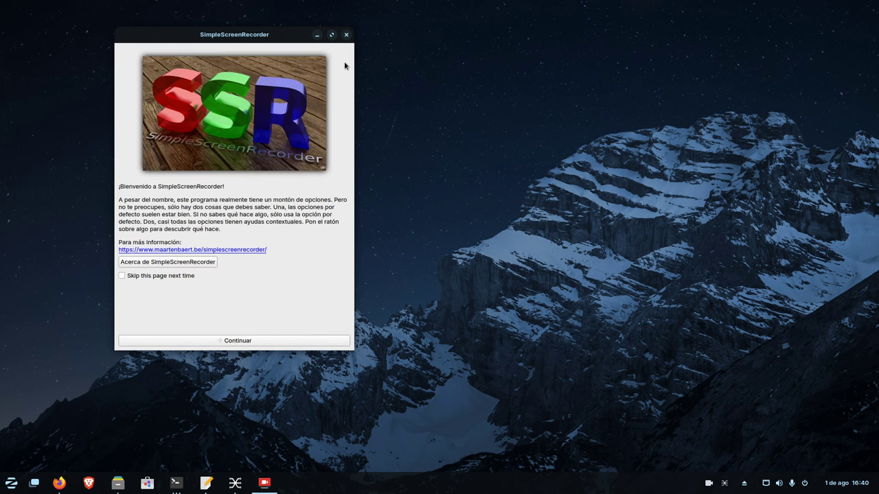
left_click(346, 35)
left_click(117, 484)
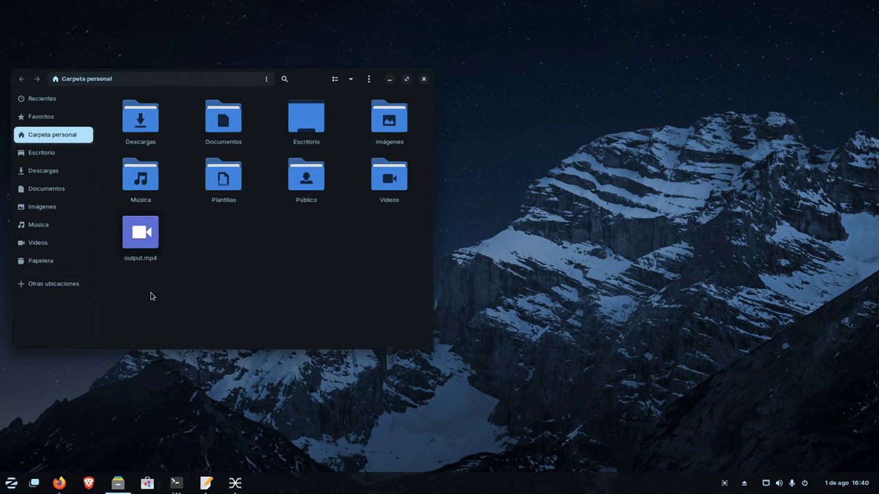
Open the Vídeos folder, play simplescreenrecorder-2024-08-01_16.40.02.mp4 in Celuloide and close the player
left_click(69, 238)
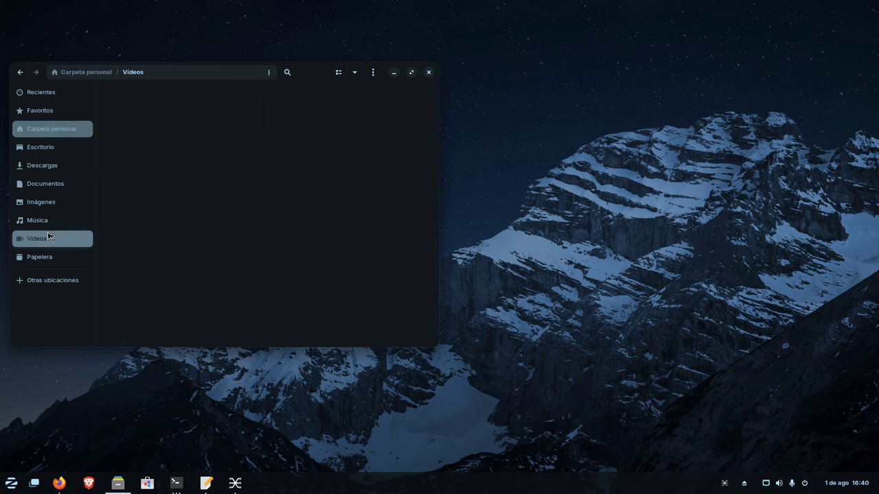
left_click(241, 135)
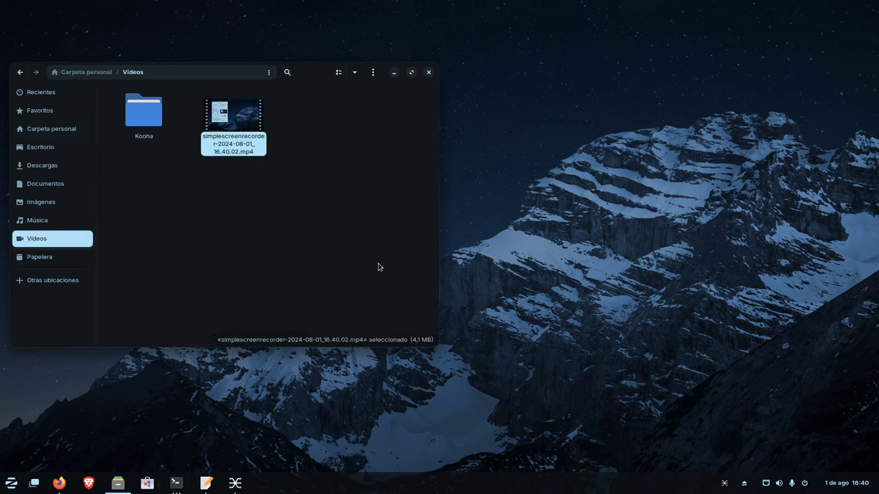
right_click(239, 119)
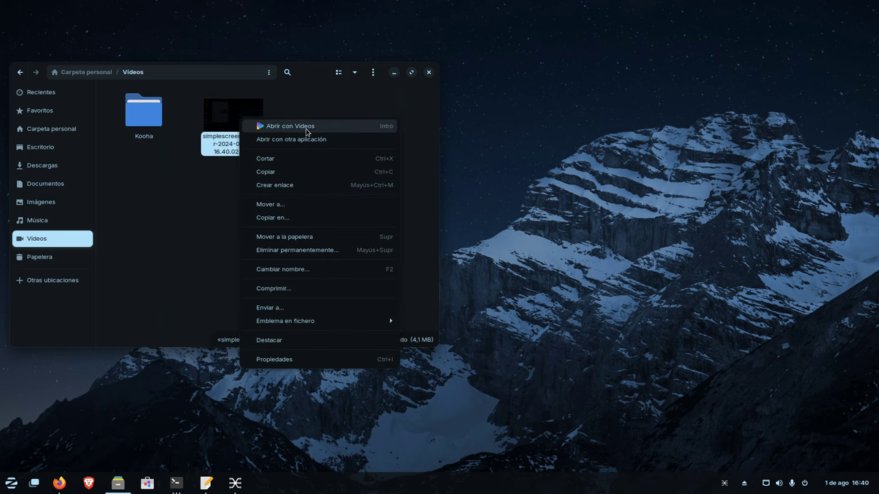
left_click(304, 141)
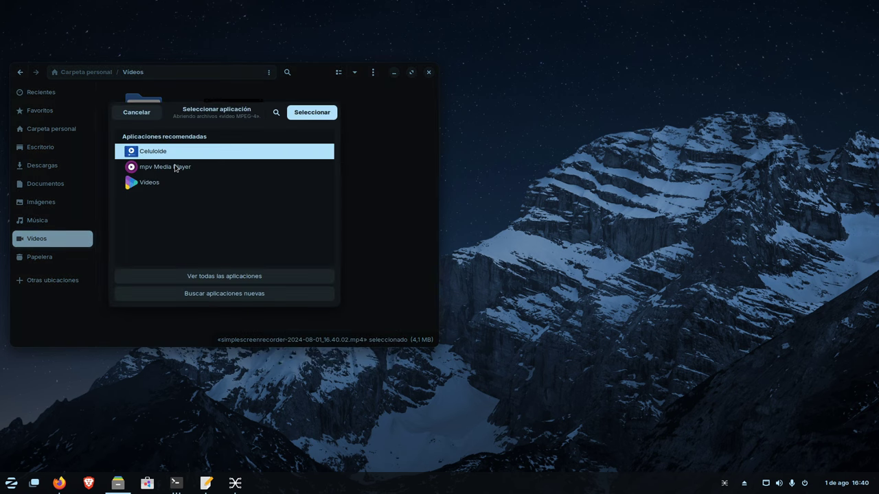
left_click(306, 113)
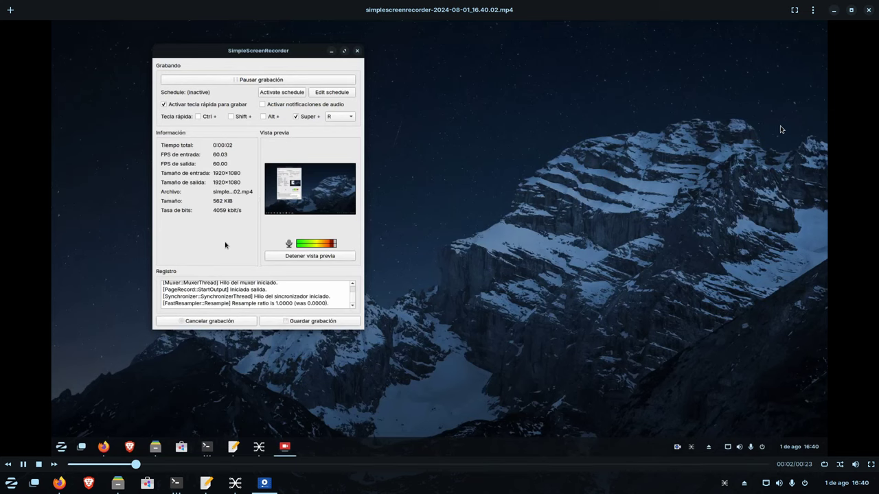
left_click(869, 10)
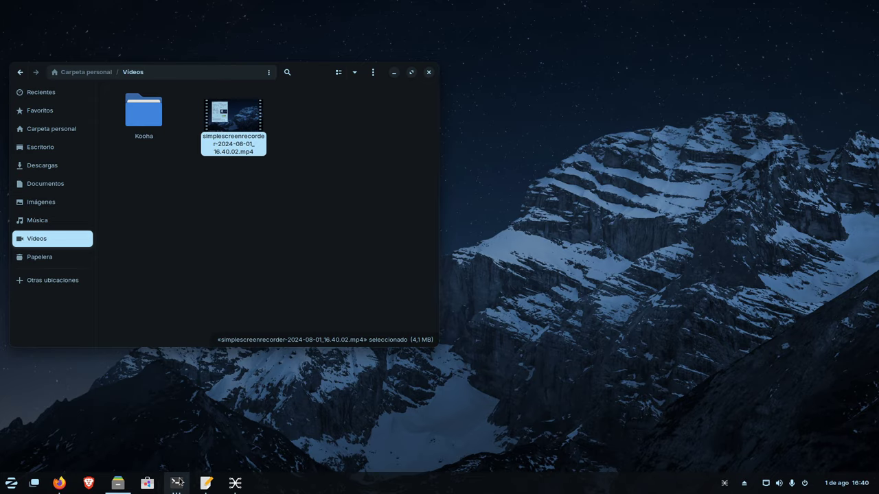
Switch to the terminal running the ffmpeg capture, look over its output and minimise it
mouse_move(177, 482)
left_click(224, 445)
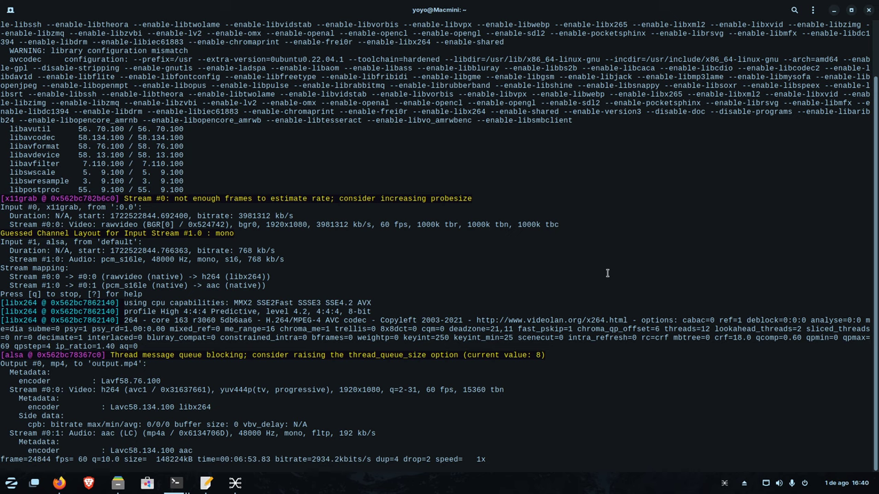
left_click(832, 9)
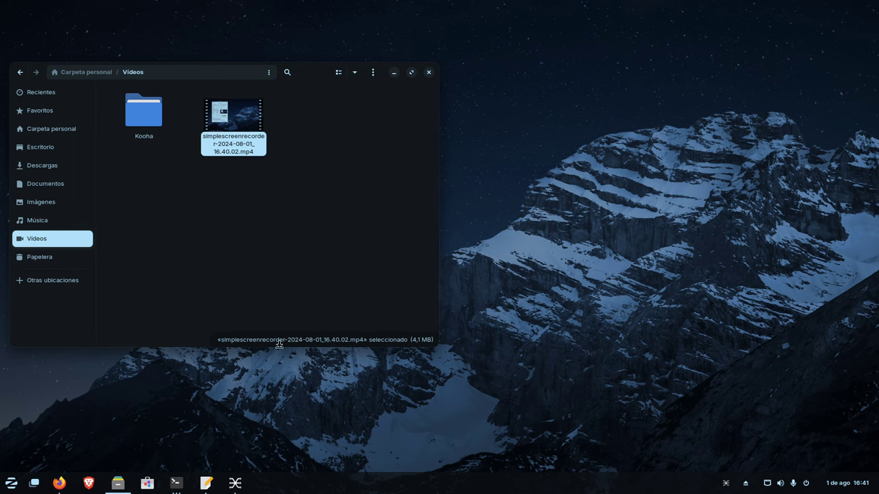
In the PipeWire graph, connect the M2 Estéreo analógico [Monitor] monitor_FL and monitor_FR ports to ffmpeg's input_FL and input_FR, and minimise the graph
left_click(235, 481)
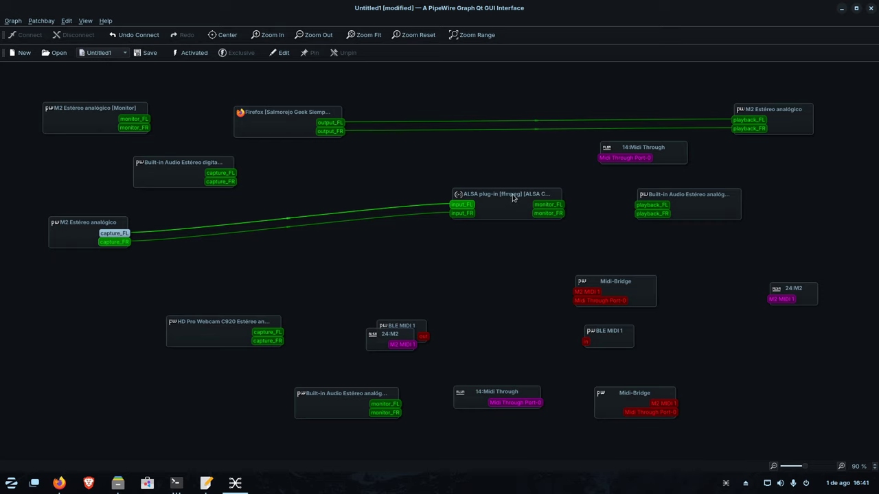
left_click_drag(511, 198, 480, 237)
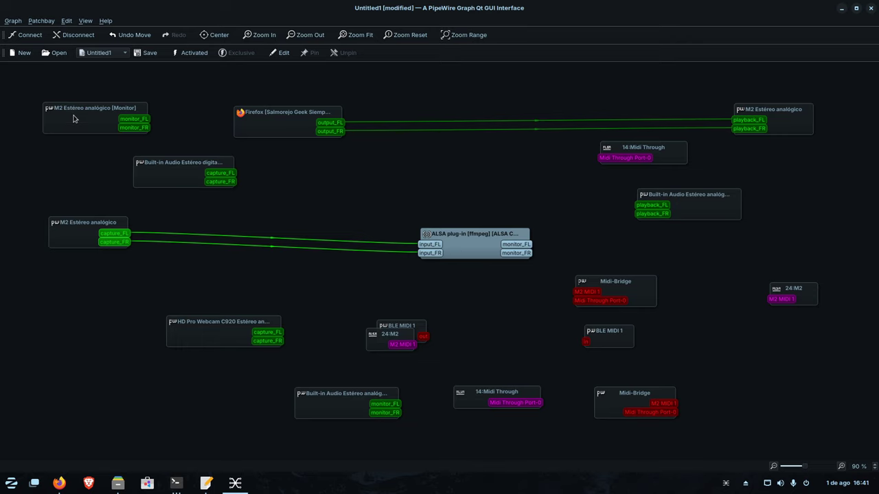
left_click_drag(74, 119, 64, 115)
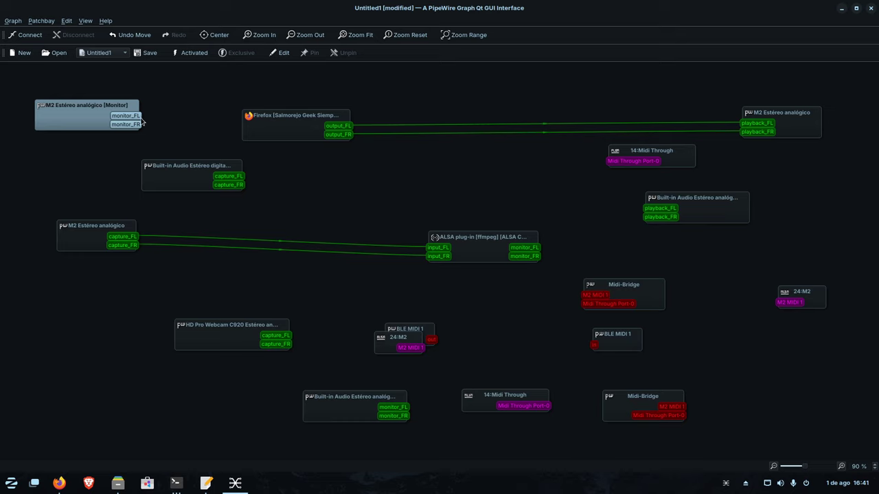
left_click_drag(138, 118, 434, 248)
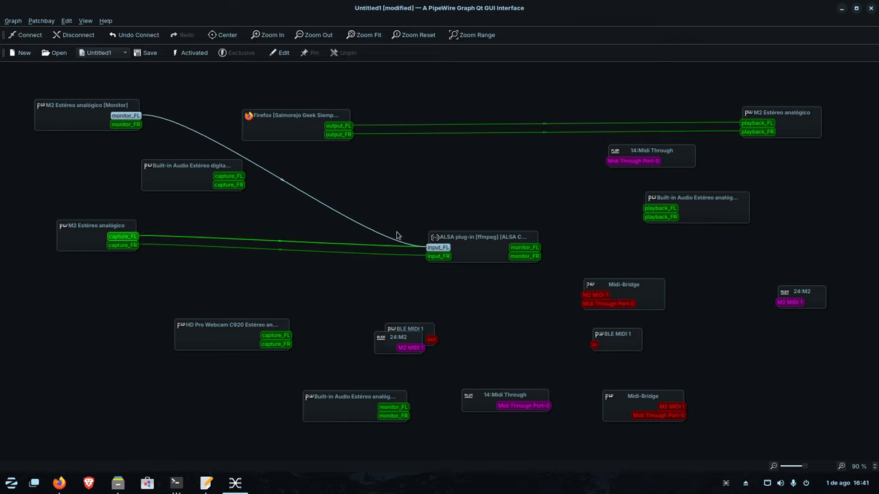
left_click_drag(137, 125, 437, 258)
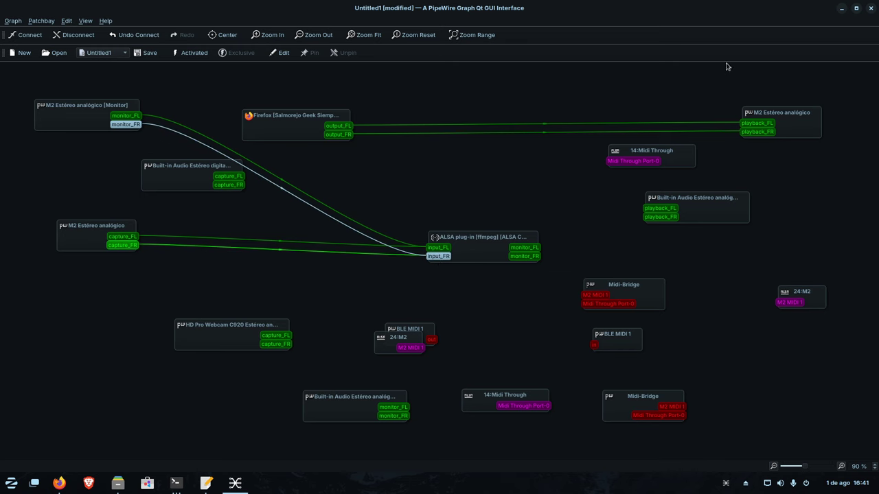
left_click(841, 9)
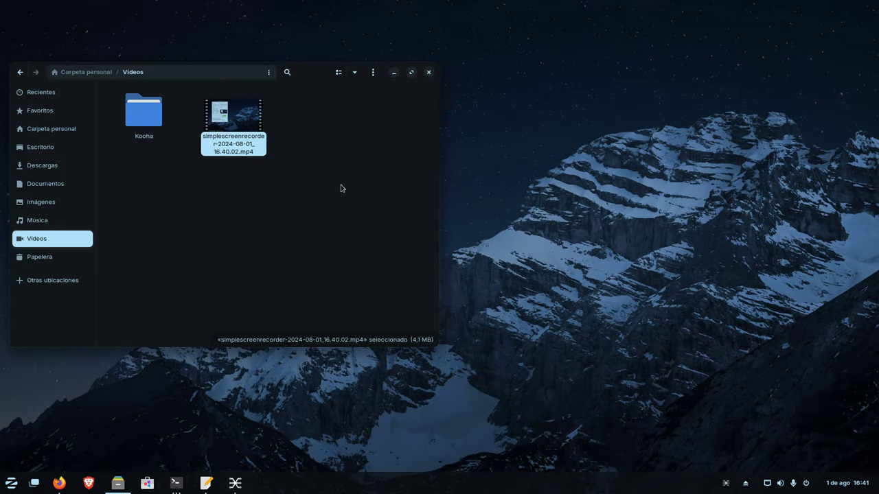
Replay the SimpleScreenRecorder clip in Celuloide, and close both the player and the file manager
right_click(240, 128)
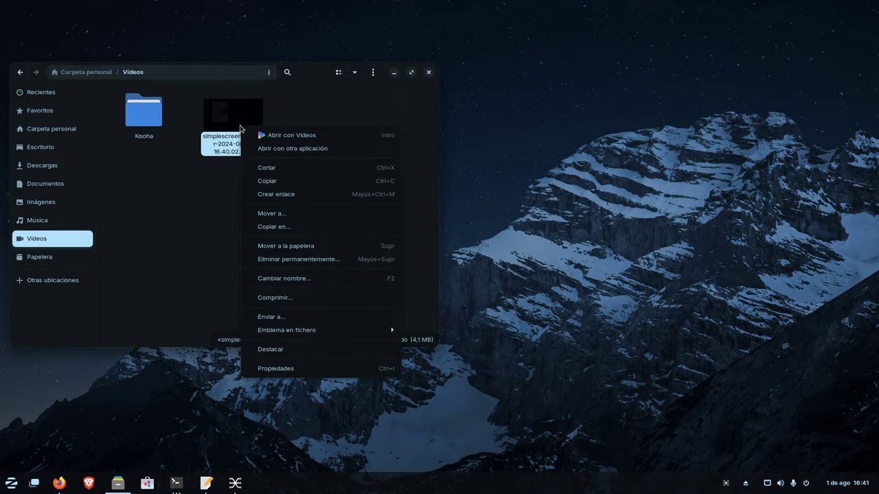
left_click(276, 147)
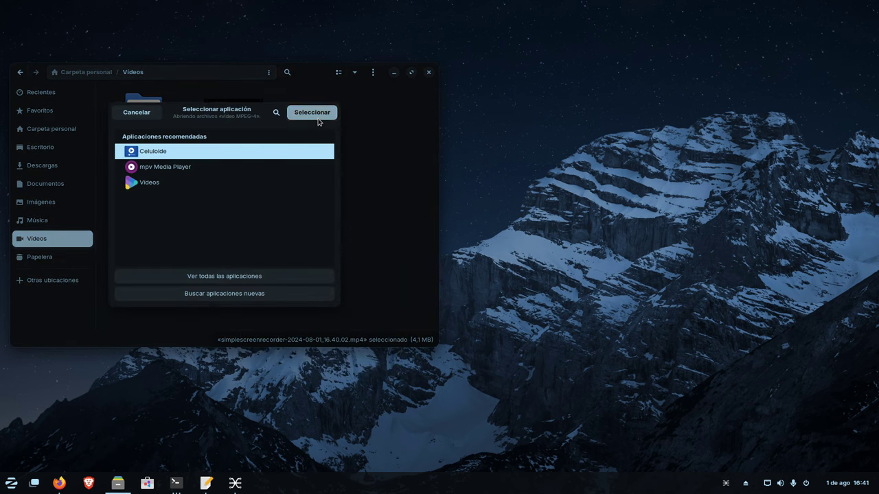
left_click(318, 118)
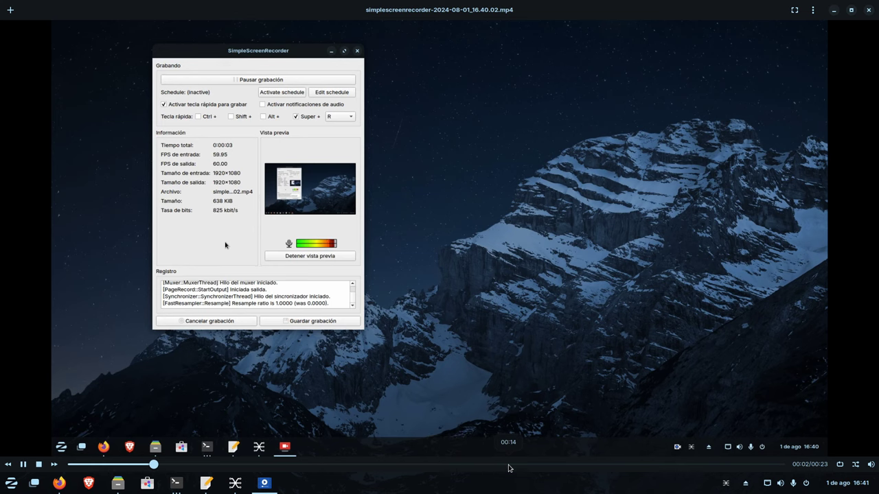
key("ctrl+q")
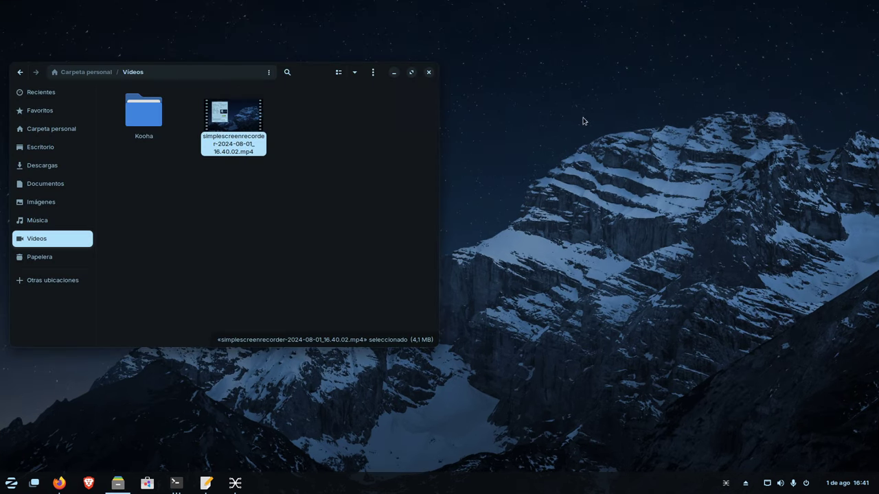
left_click(260, 230)
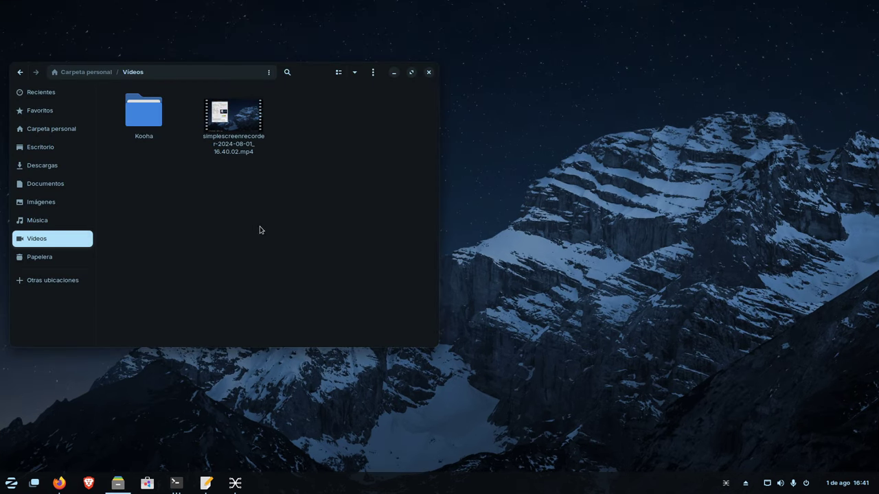
left_click(429, 72)
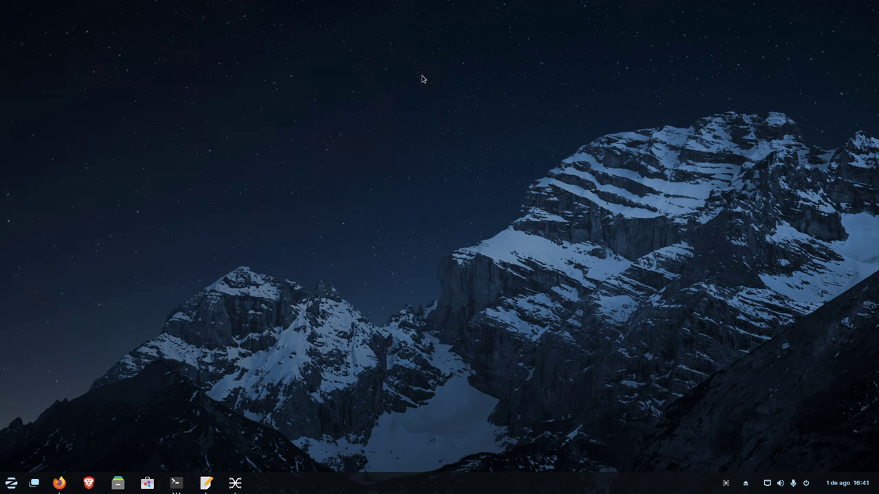
Search the installed applications for kooha
left_click(11, 483)
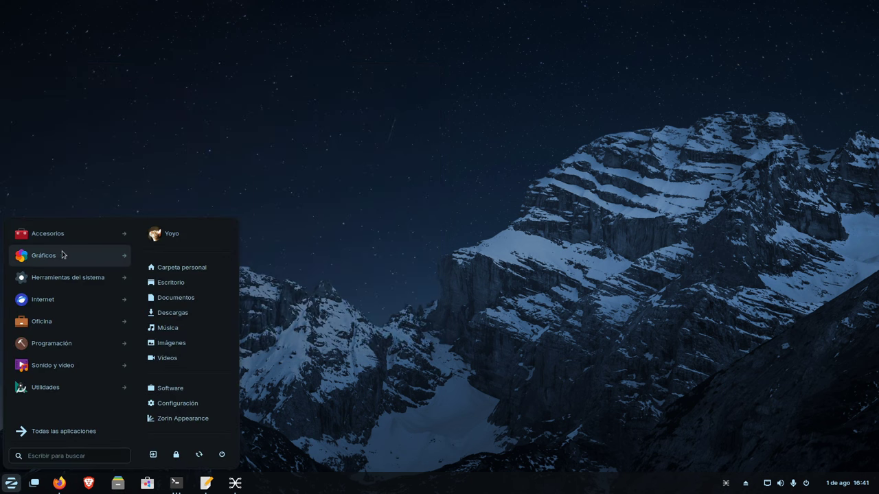
left_click(40, 456)
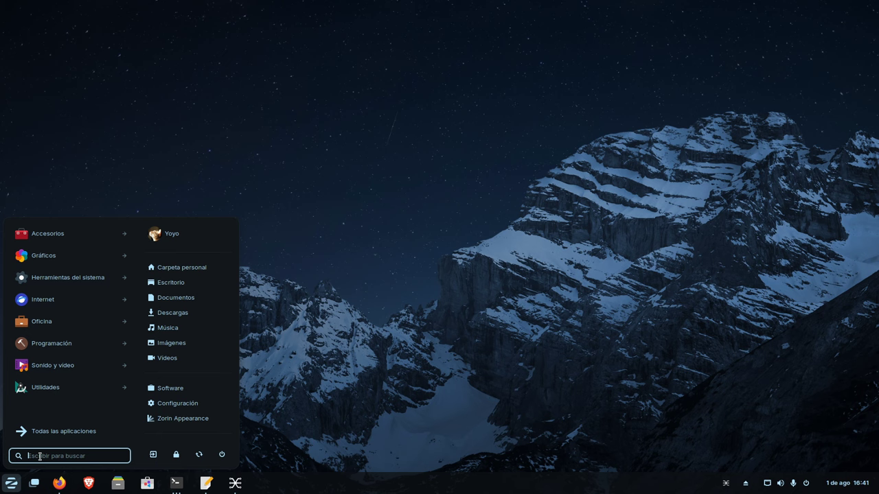
type("kooha")
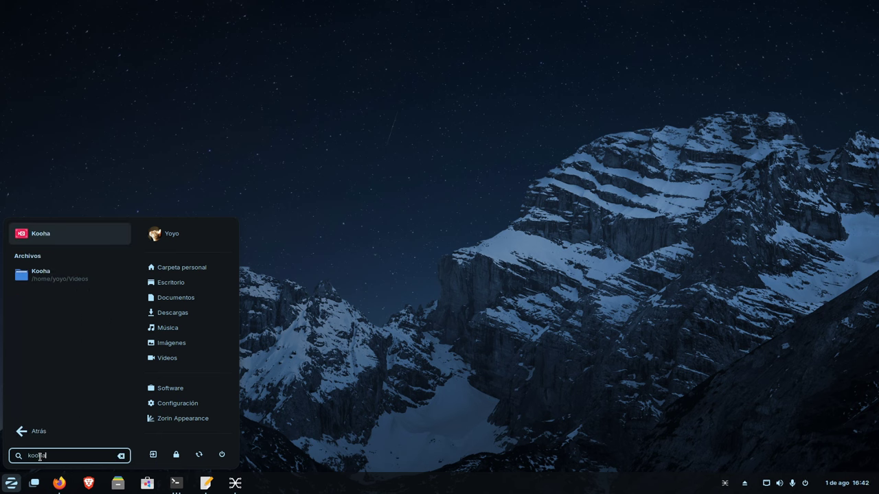
Switch to the Software store, search it for kooha and close the store
left_click(142, 485)
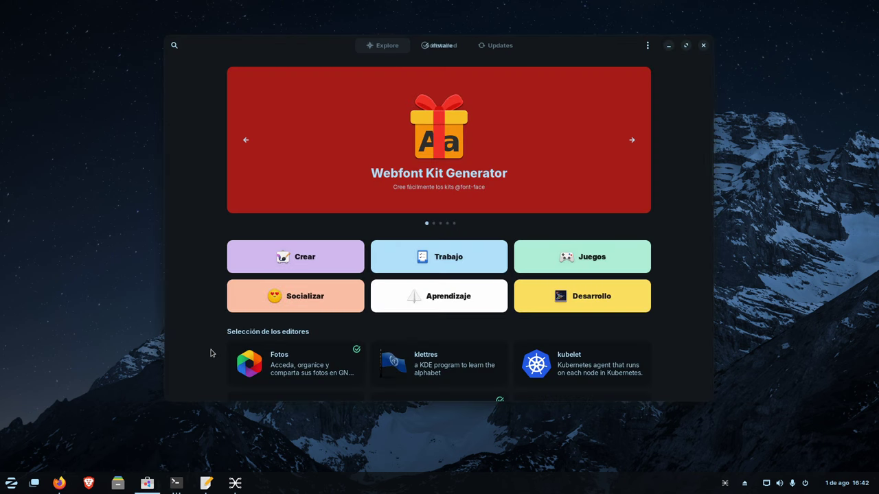
left_click(174, 44)
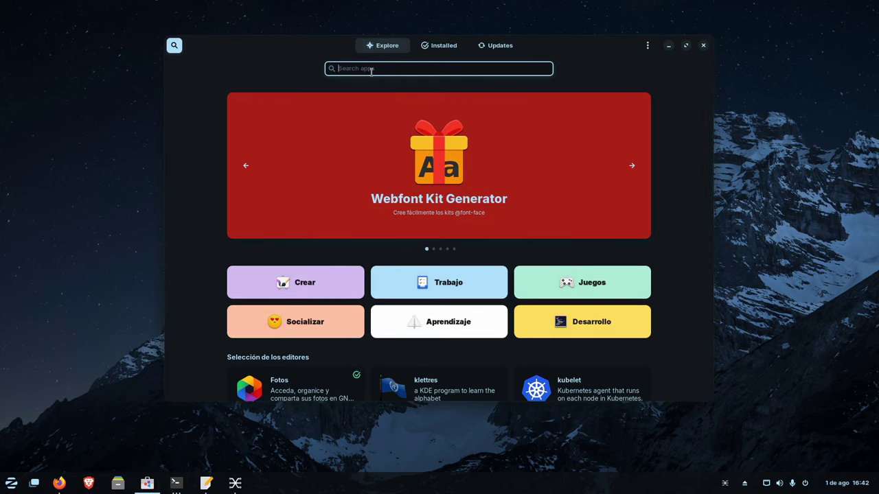
type("kooha")
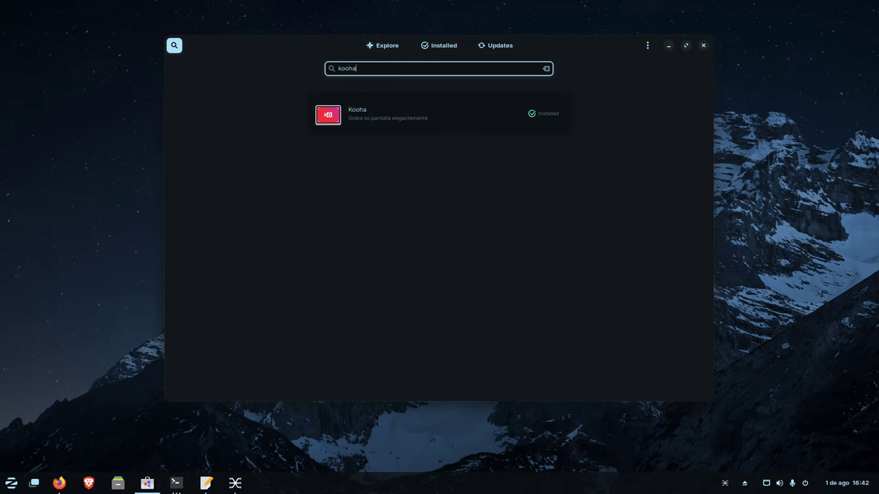
left_click_drag(553, 51, 433, 63)
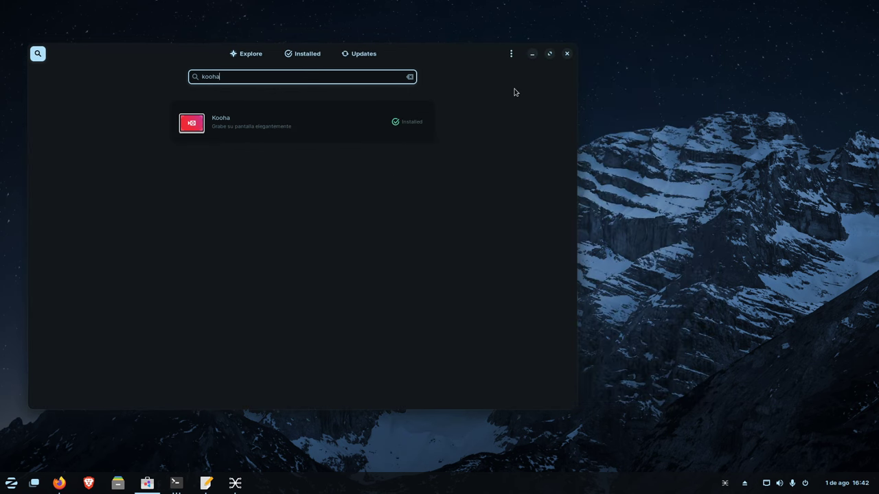
left_click(566, 54)
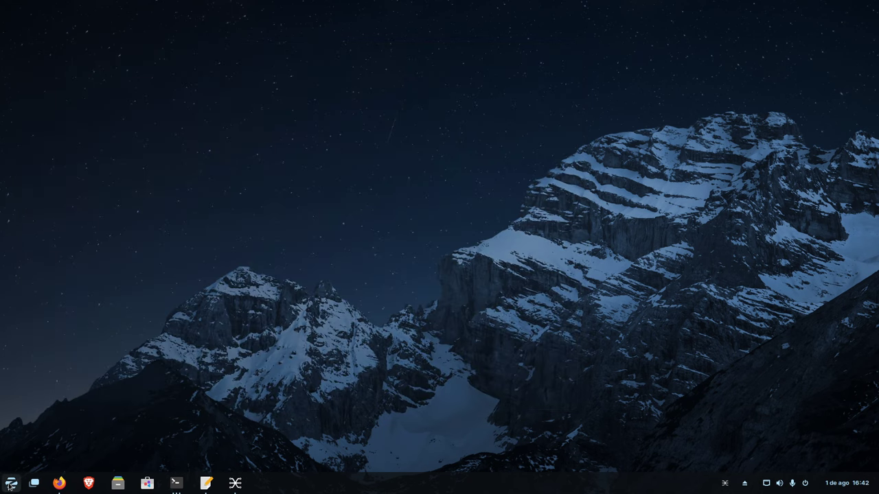
Search the applications for kooha and launch Kooha
left_click(11, 484)
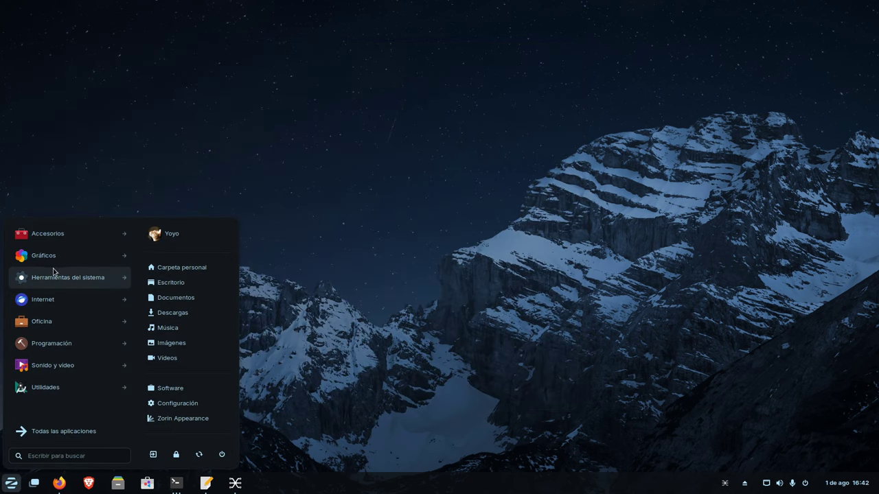
left_click(58, 456)
type("d")
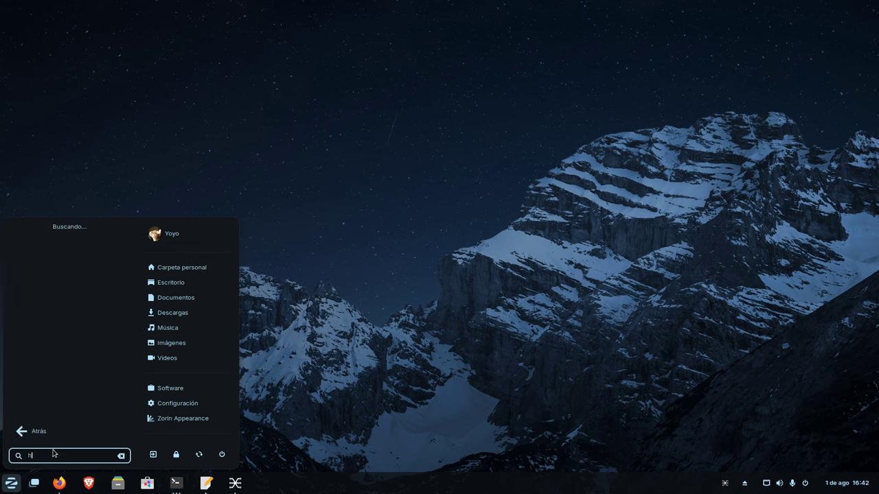
key("BackSpace")
type("koo")
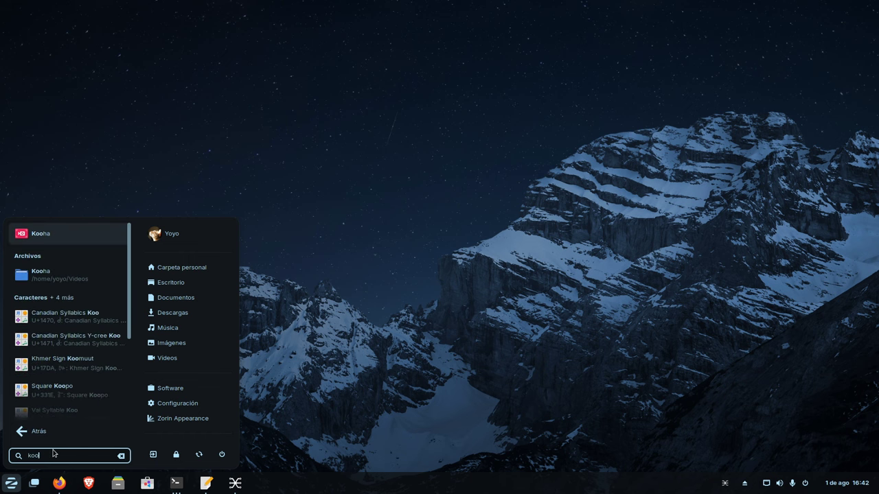
type("ha")
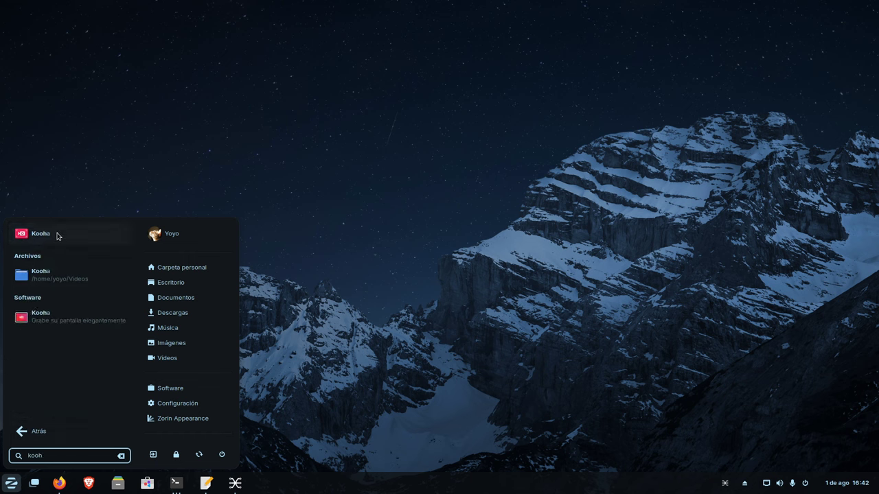
left_click(56, 233)
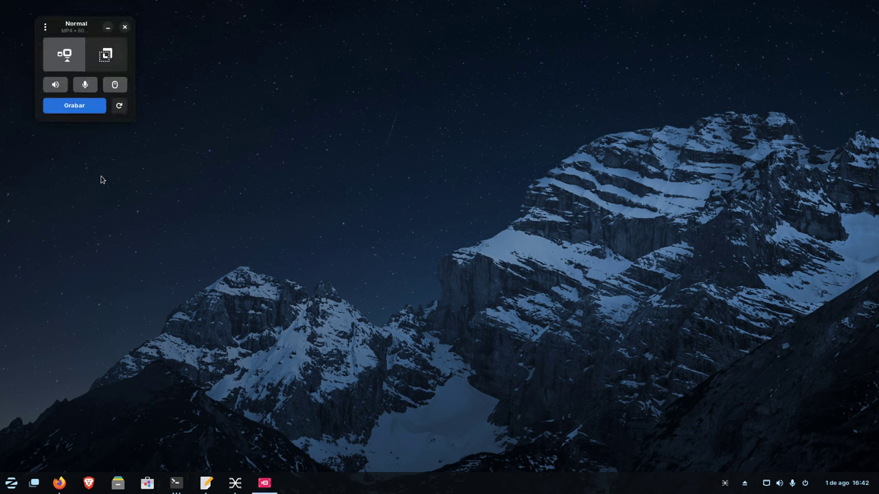
Move the Kooha window away from the screen corner, open its preferences and move that dialog nearer the screen centre
left_click_drag(79, 26, 181, 61)
left_click(147, 61)
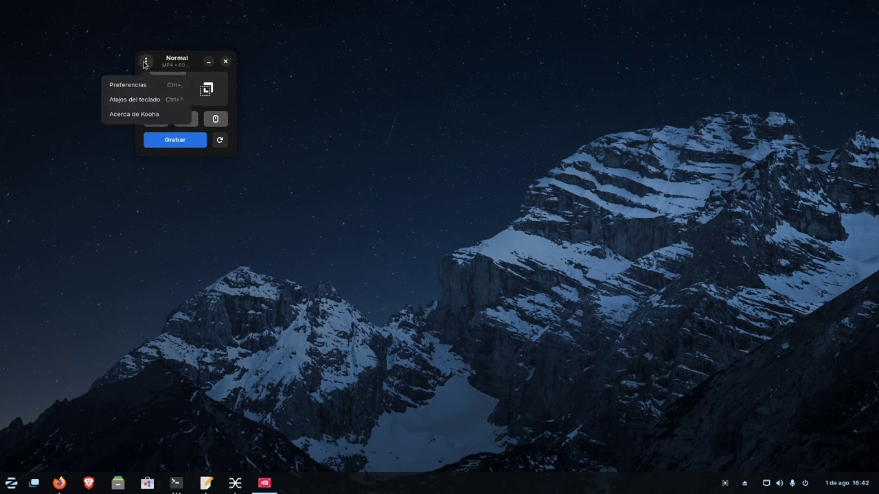
left_click(128, 87)
left_click_drag(187, 19, 394, 108)
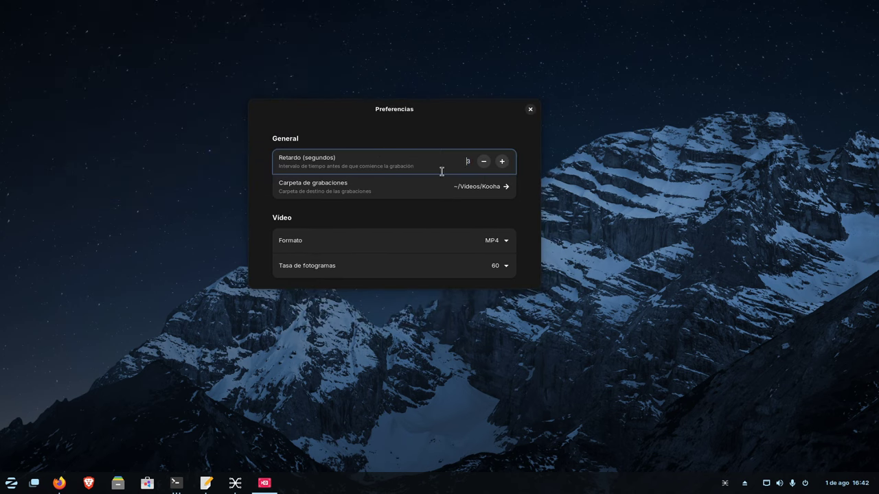
Review the recording folder chooser and the format and frame rate options without changing them, and close the preferences
left_click(470, 172)
left_click(502, 190)
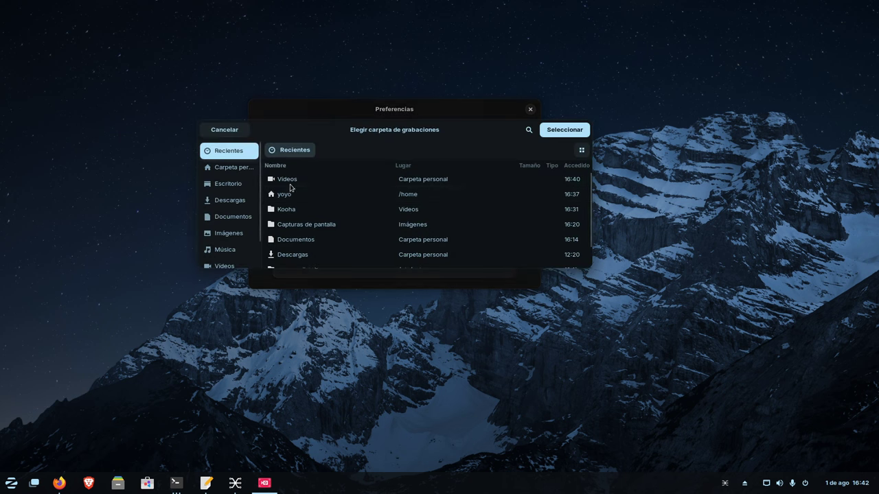
left_click(227, 131)
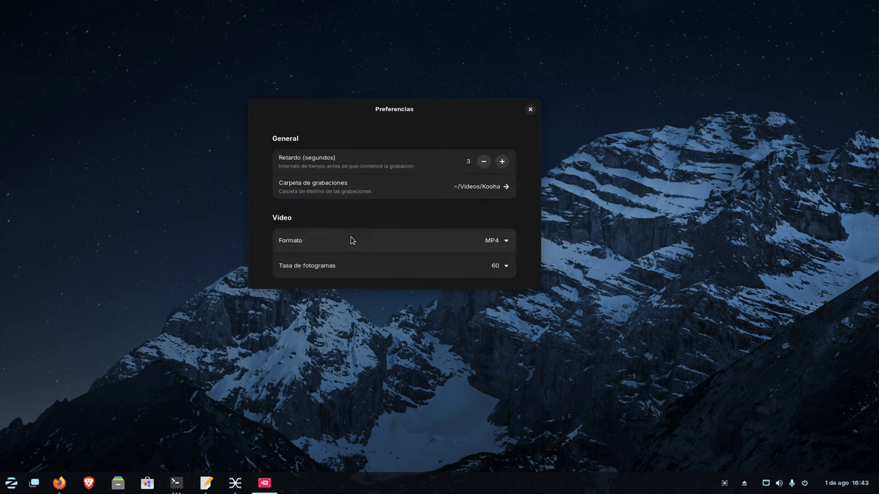
left_click(496, 242)
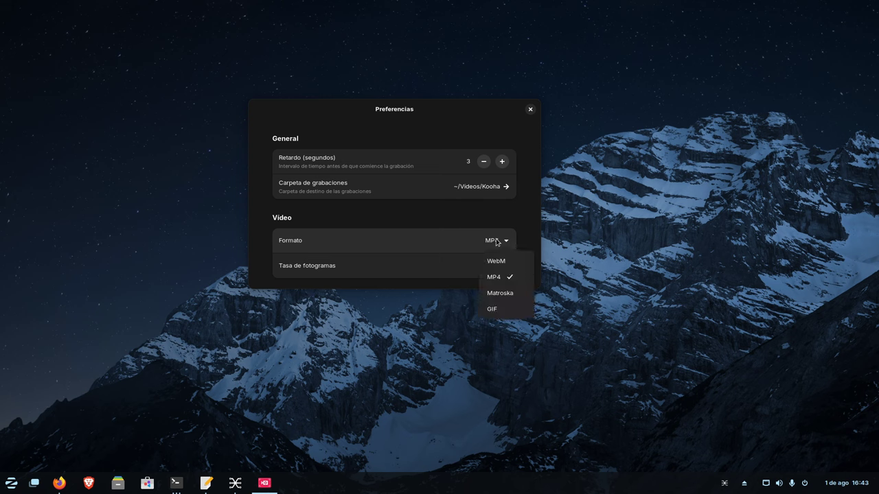
left_click(427, 245)
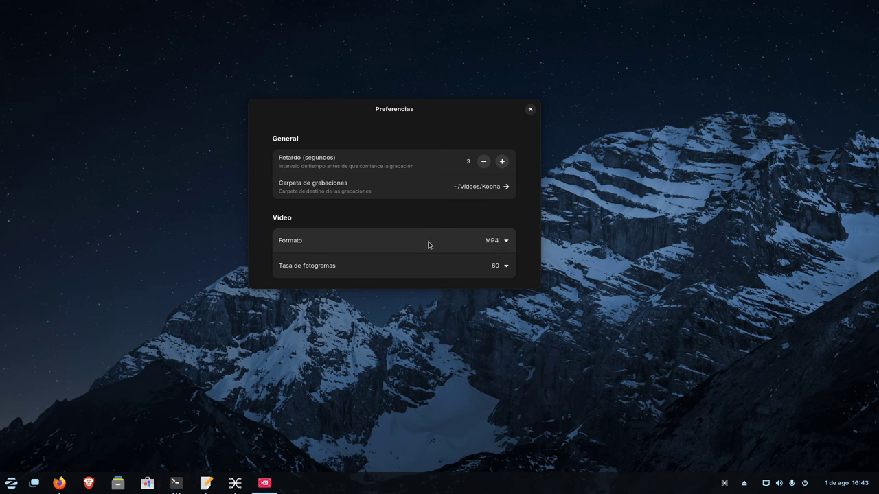
left_click(495, 269)
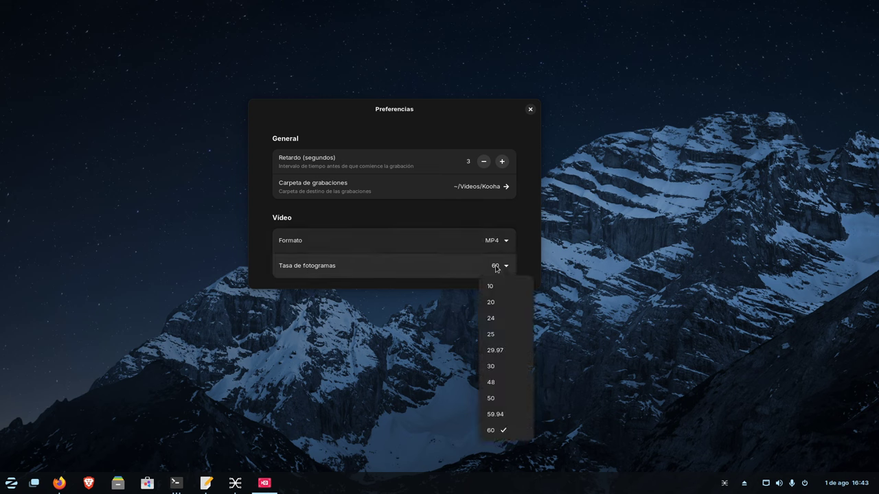
left_click(402, 258)
left_click_drag(437, 118, 320, 75)
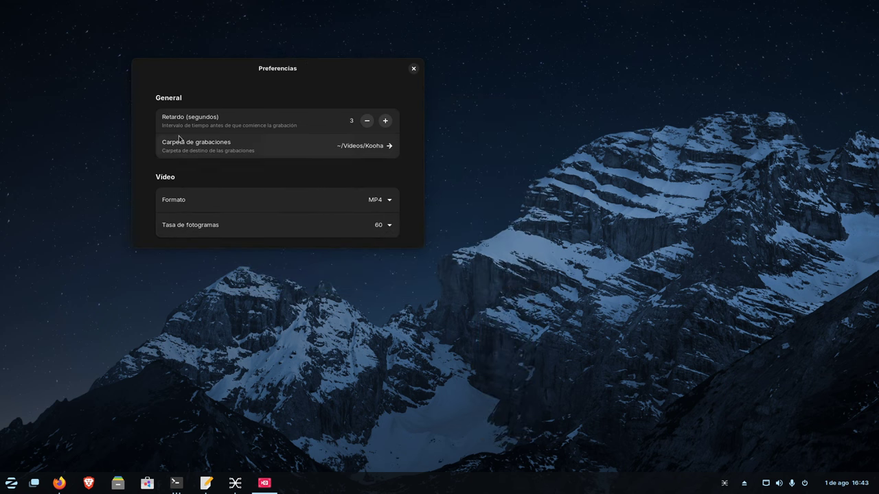
left_click(413, 70)
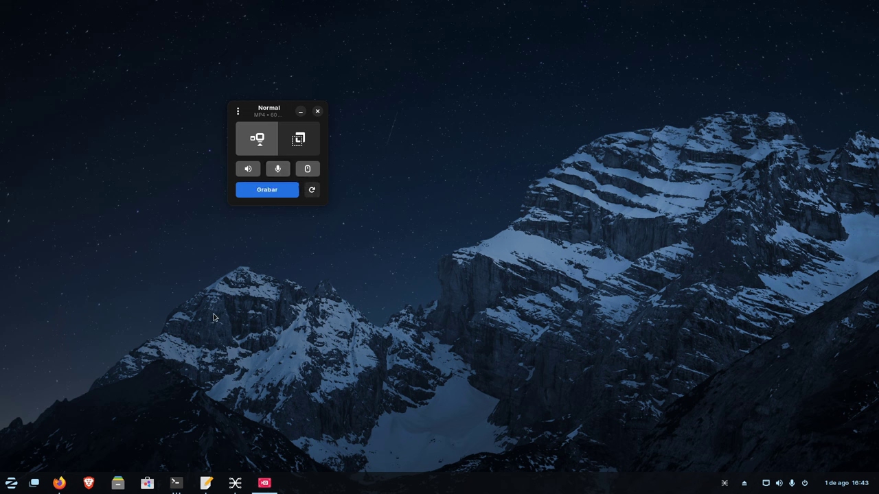
Start a screen recording in Kooha and move its window towards the lower-right part of the desktop
left_click(269, 193)
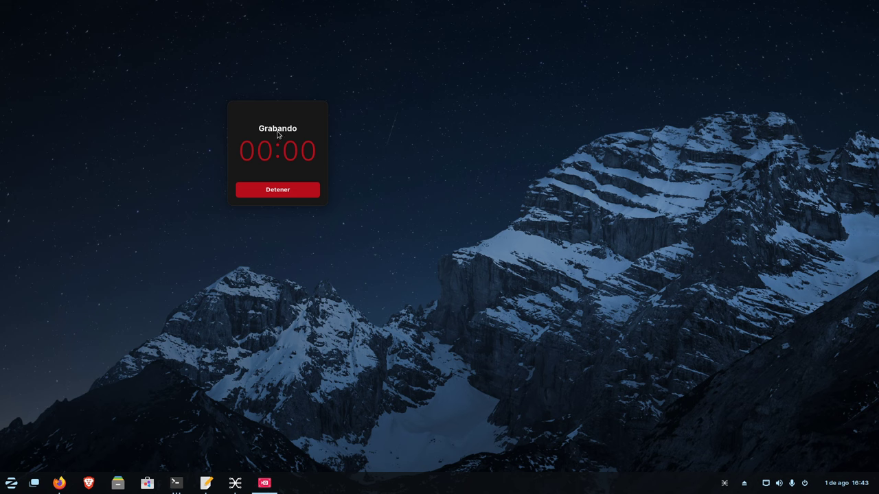
left_click_drag(286, 106, 781, 296)
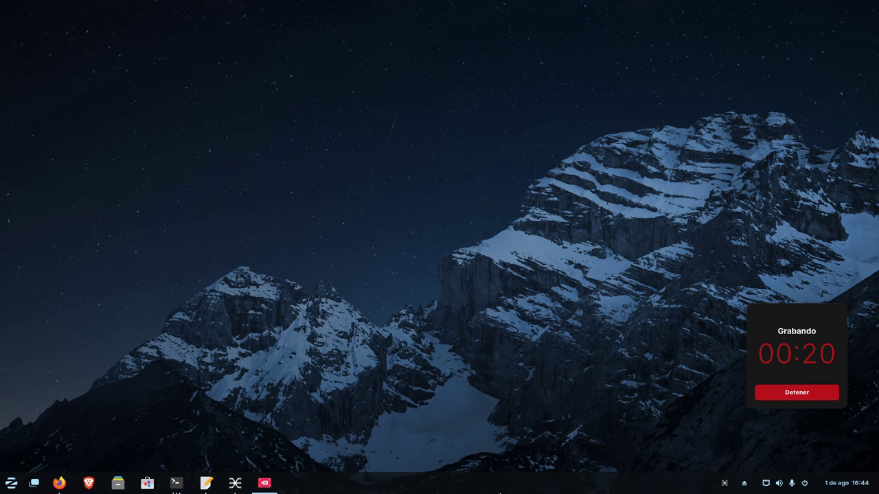
Switch to Firefox, play a few seconds of the Salmorejo Geek YouTube video, pause it and minimise the browser
left_click(59, 483)
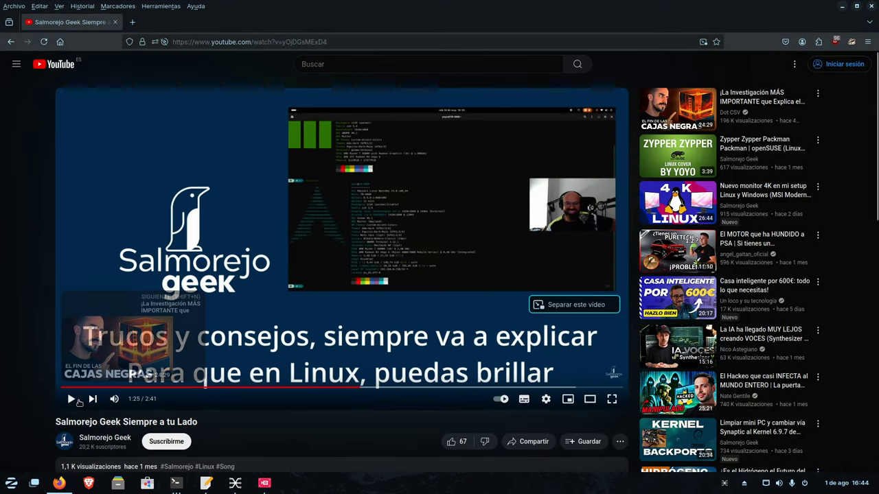
left_click(71, 400)
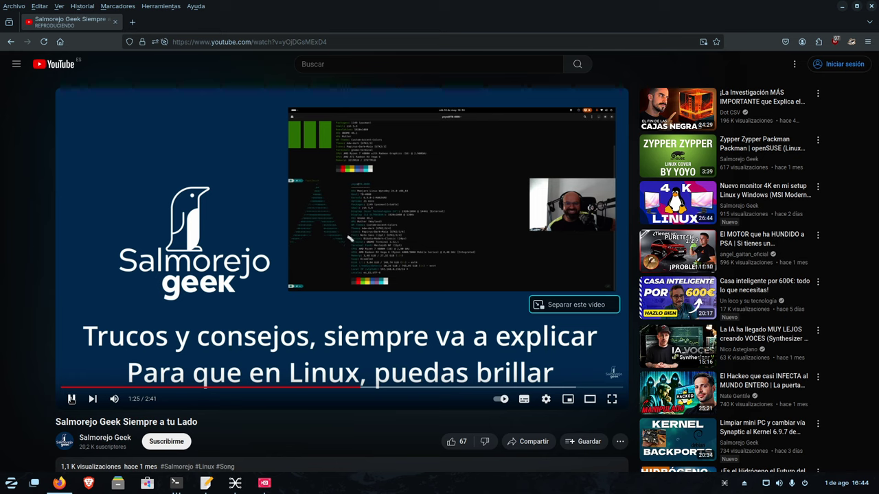
left_click(842, 6)
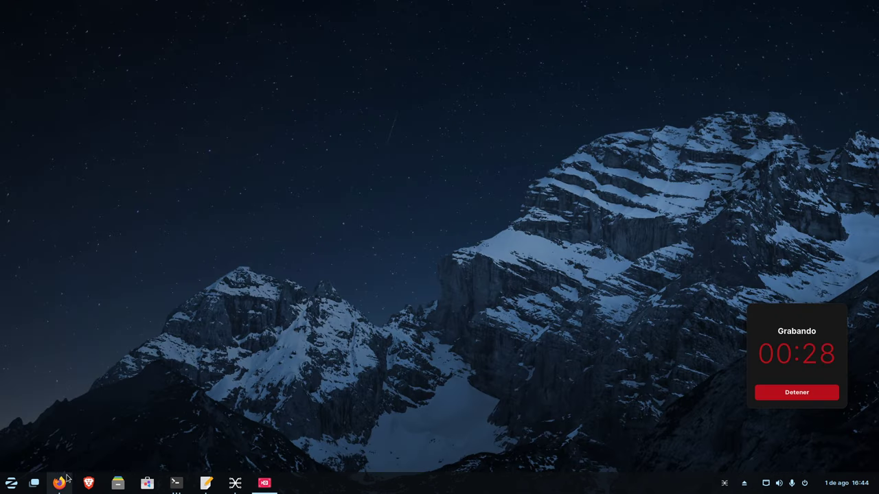
left_click(60, 482)
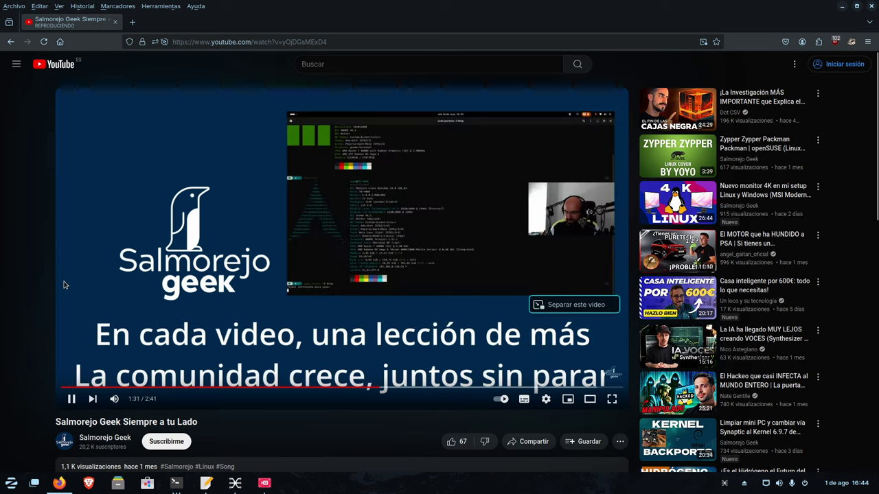
key("space")
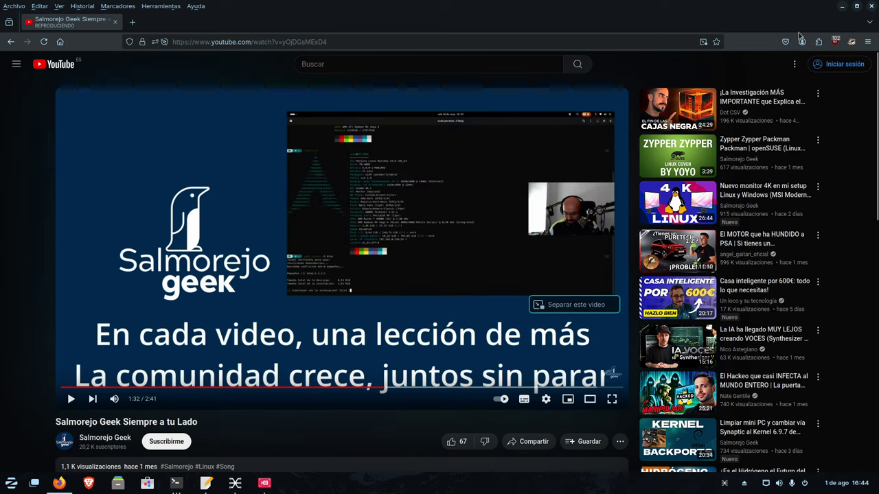
left_click(842, 7)
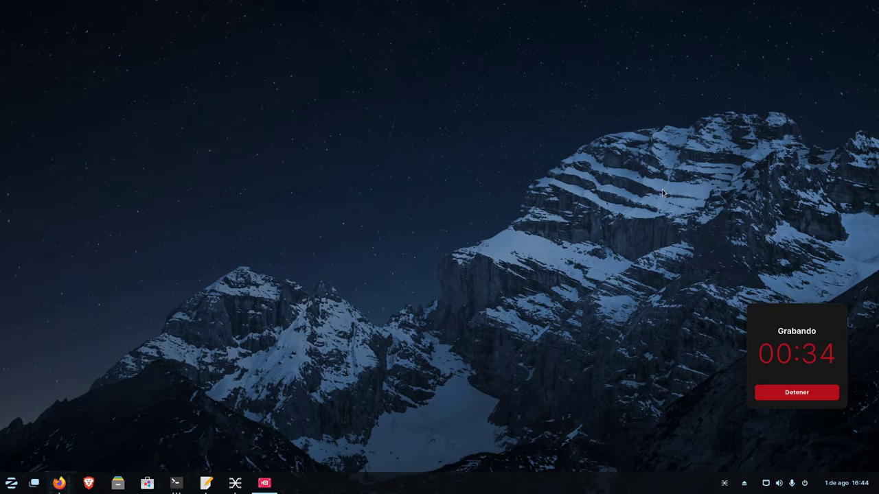
Stop the screen recording and close Kooha
left_click(802, 396)
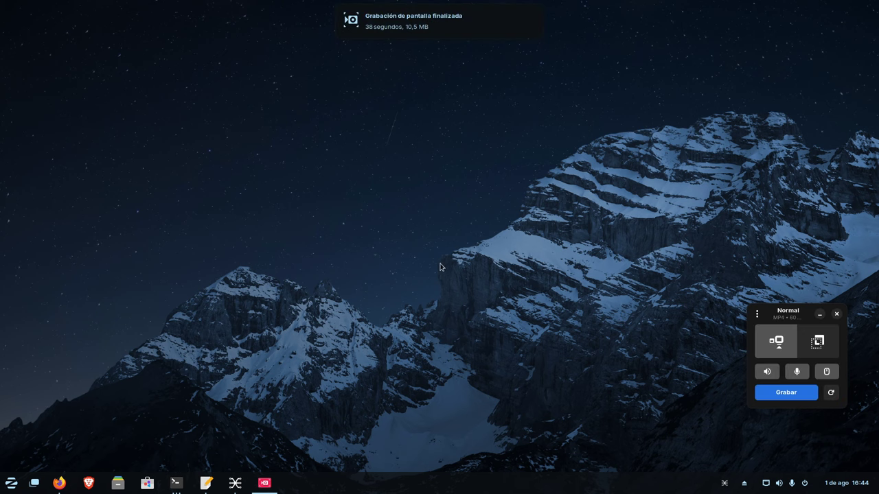
mouse_move(393, 40)
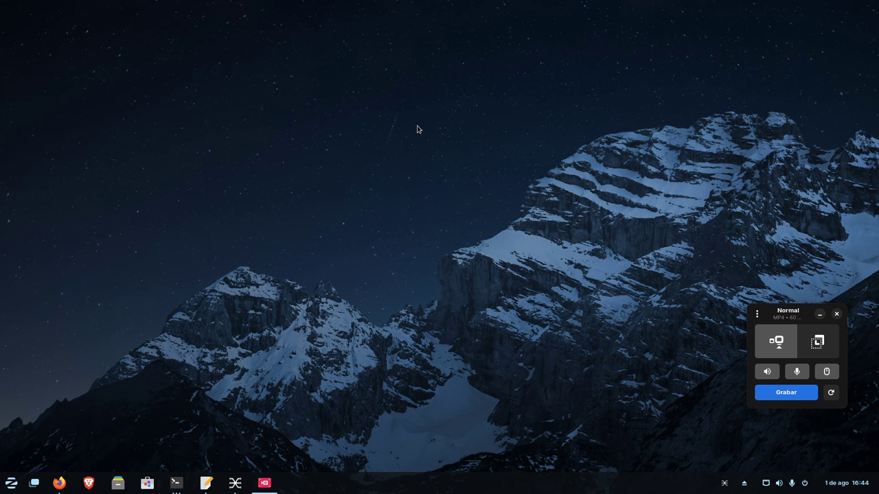
left_click(836, 314)
left_click(118, 484)
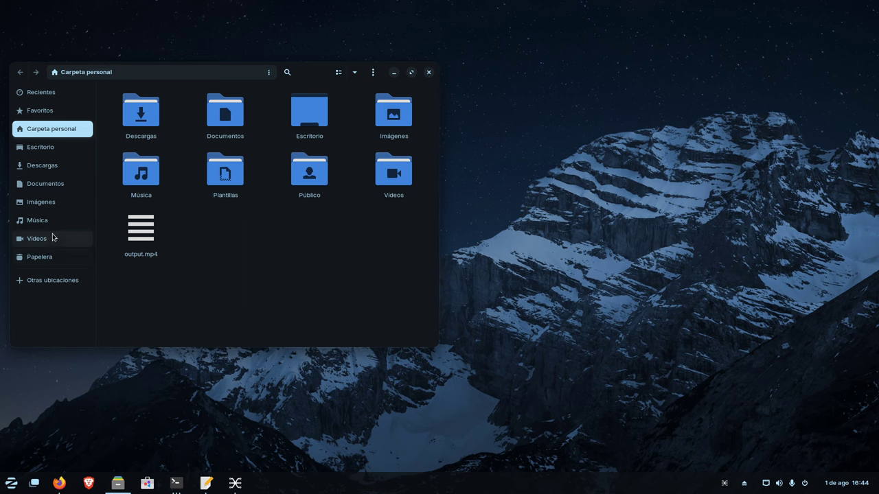
left_click(41, 238)
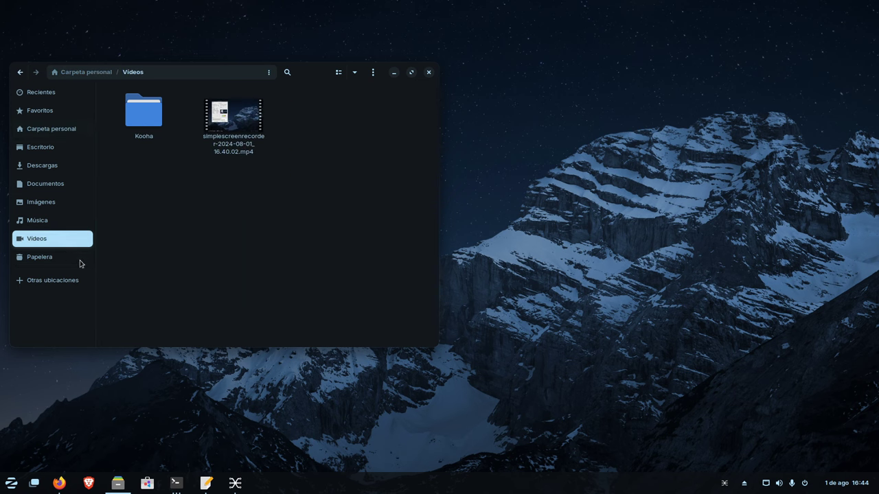
double_click(160, 123)
left_click(158, 113)
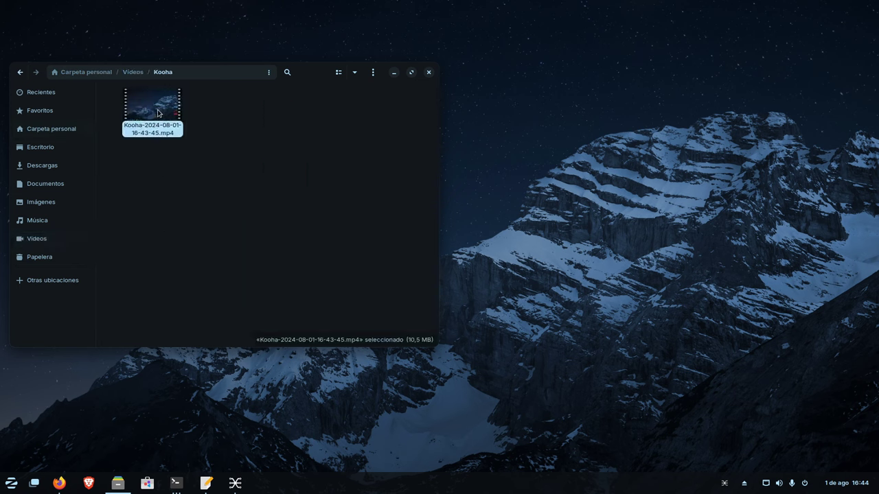
right_click(158, 114)
left_click(182, 132)
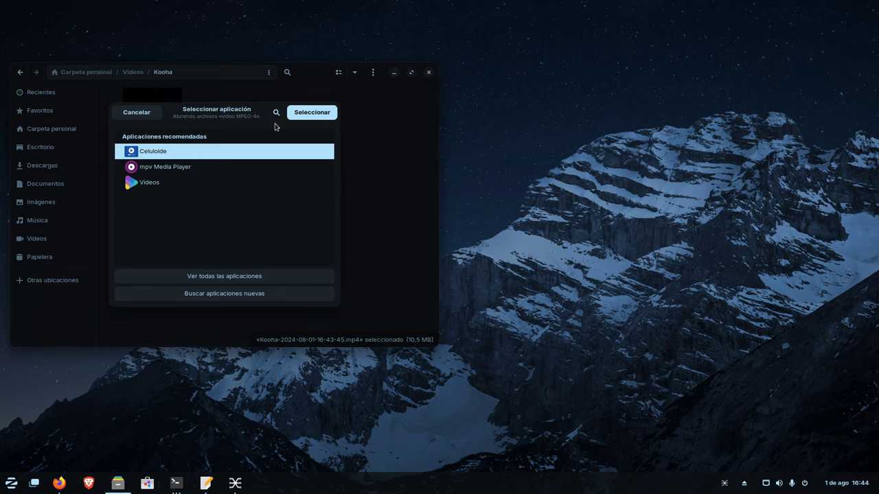
left_click(320, 117)
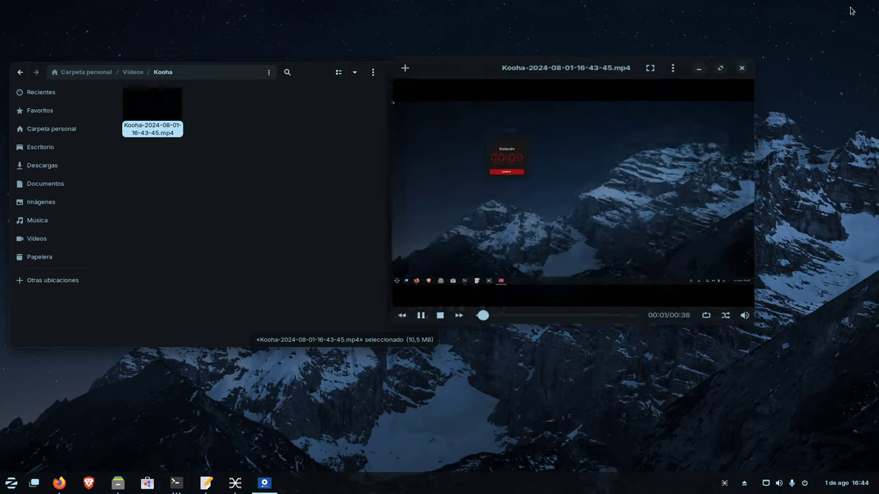
Move the player window over the file manager window and pause the video
left_click(851, 10)
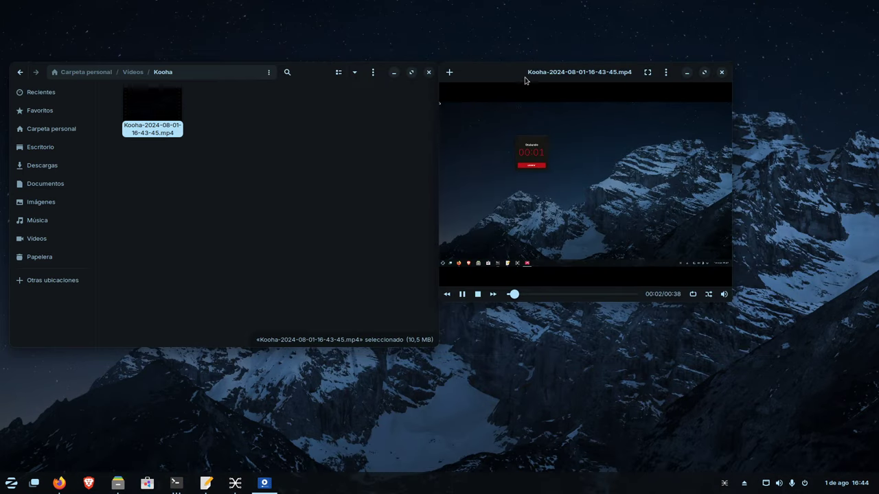
left_click_drag(514, 78, 218, 65)
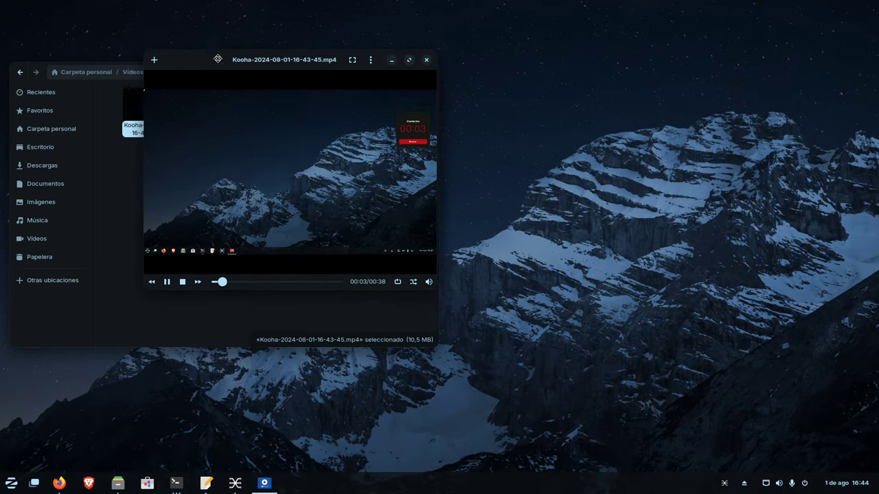
left_click(166, 283)
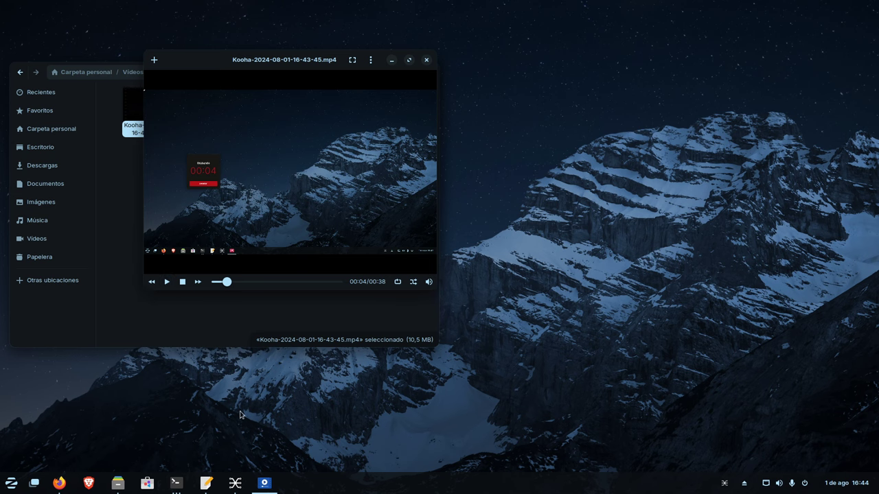
Switch to the PipeWire graph, examine the M2 capture connections to the ffmpeg ALSA plug-in and minimise the graph
mouse_move(238, 487)
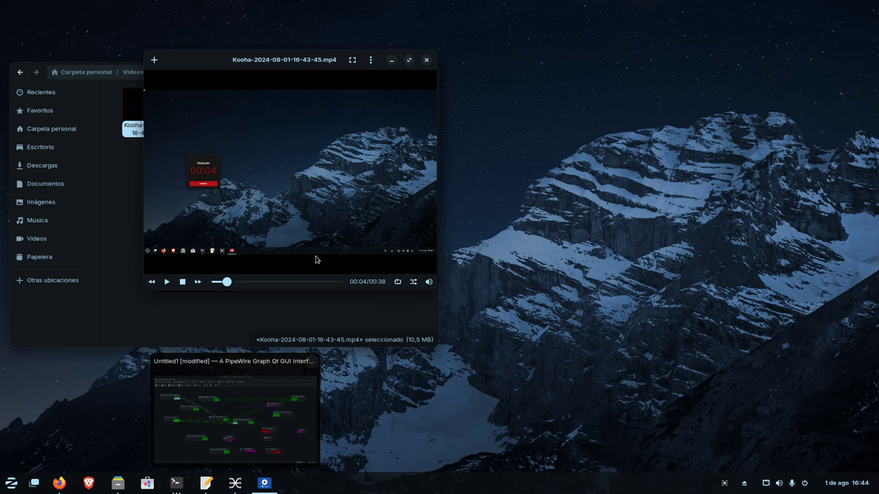
left_click(239, 486)
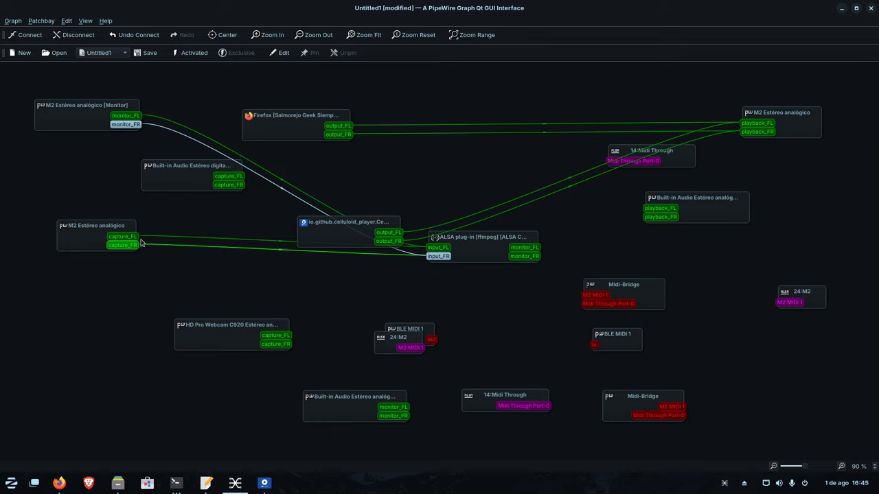
left_click_drag(136, 238, 159, 240)
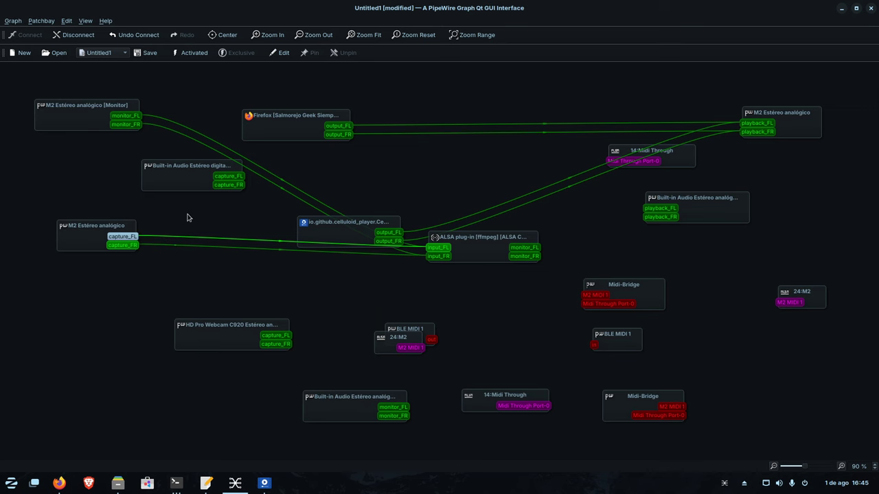
left_click(841, 8)
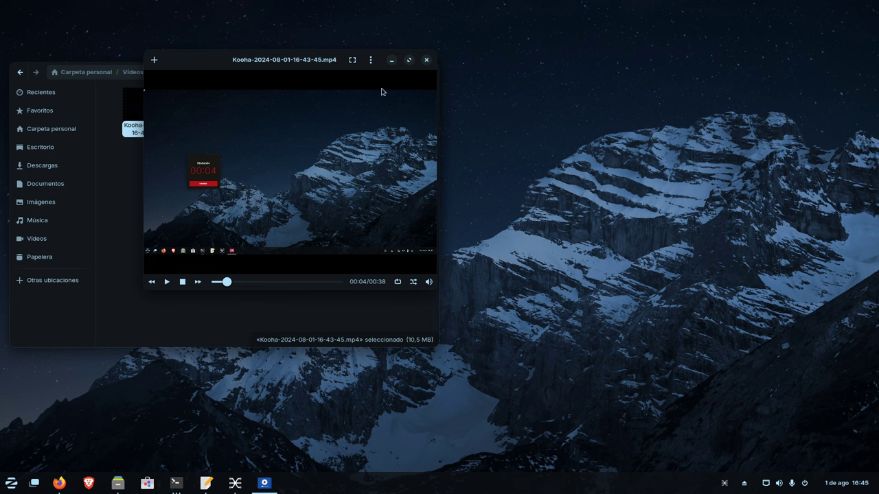
Move and enlarge the player window, and resume the recording from about 14 seconds
left_click_drag(255, 57, 187, 45)
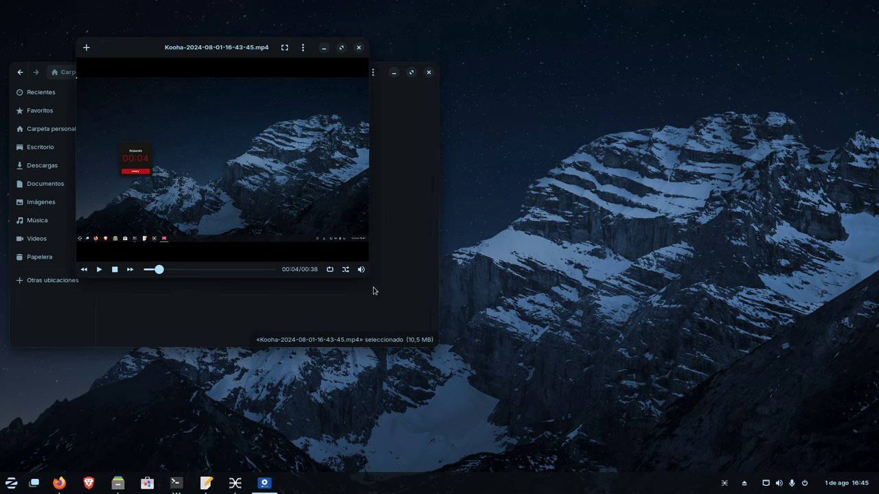
left_click_drag(367, 279, 609, 391)
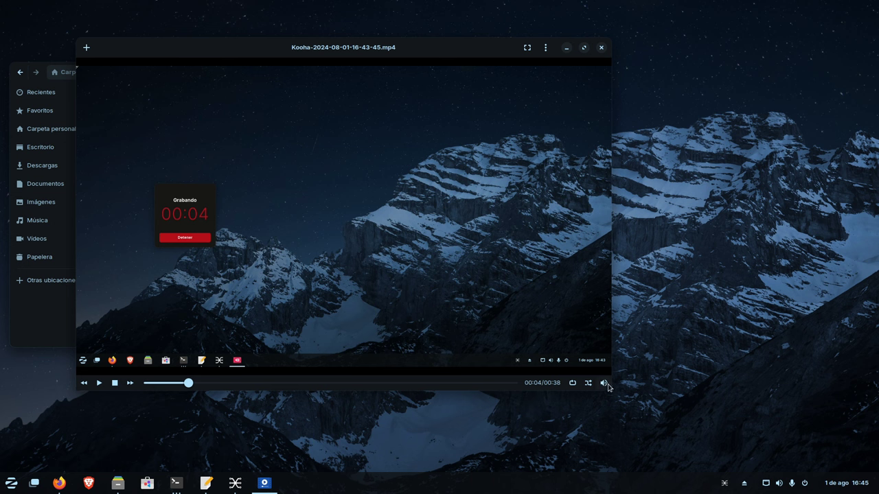
left_click(99, 383)
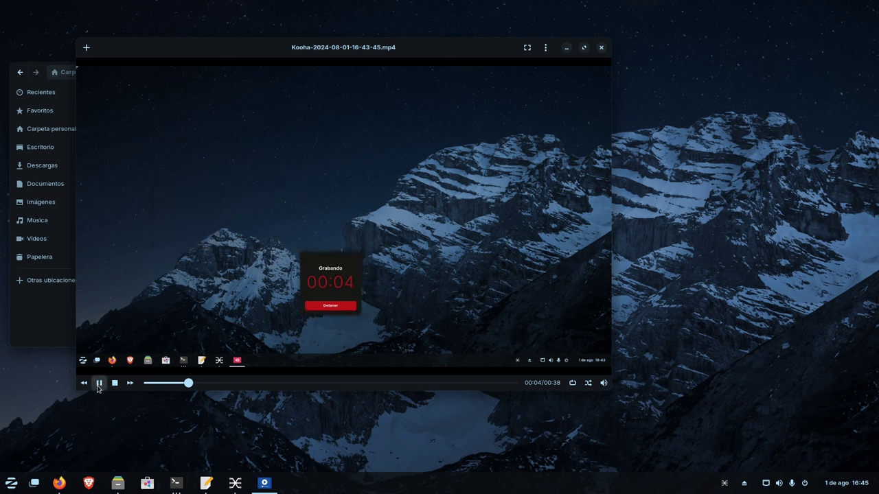
left_click(271, 383)
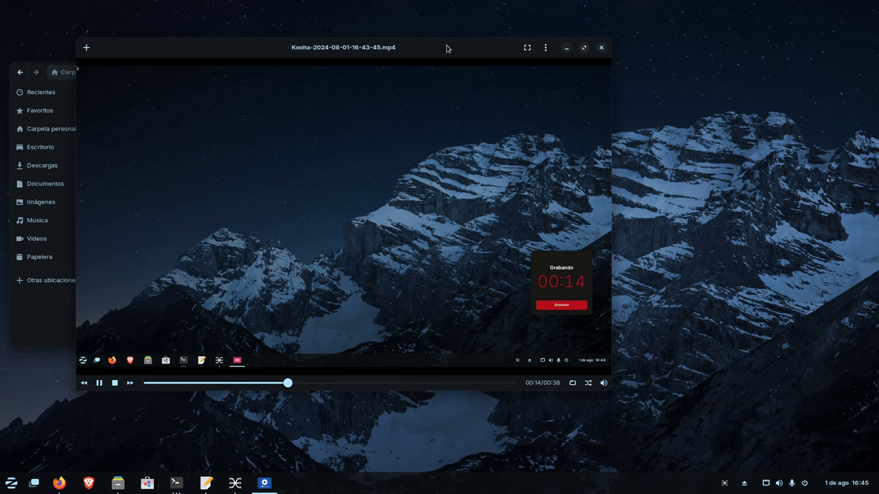
Enlarge the player window to fill most of the desktop, and pause and resume the recording
left_click_drag(447, 47, 414, 26)
left_click_drag(583, 366, 710, 462)
left_click(72, 453)
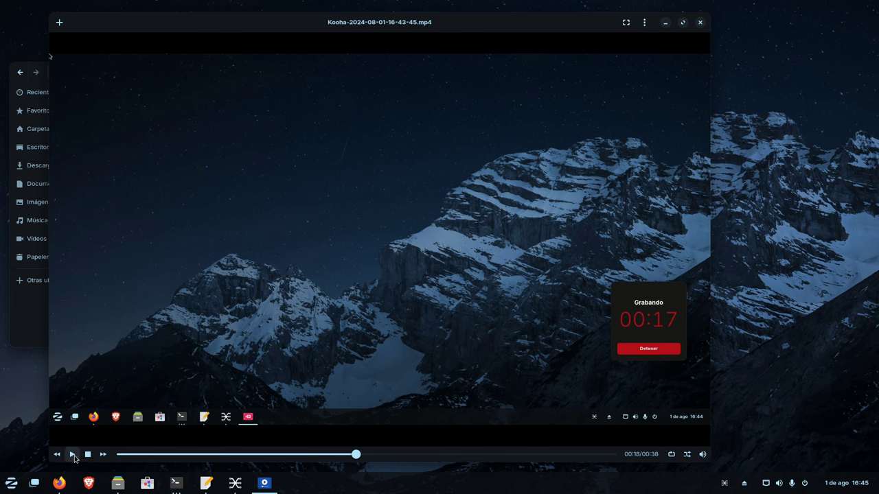
left_click(73, 454)
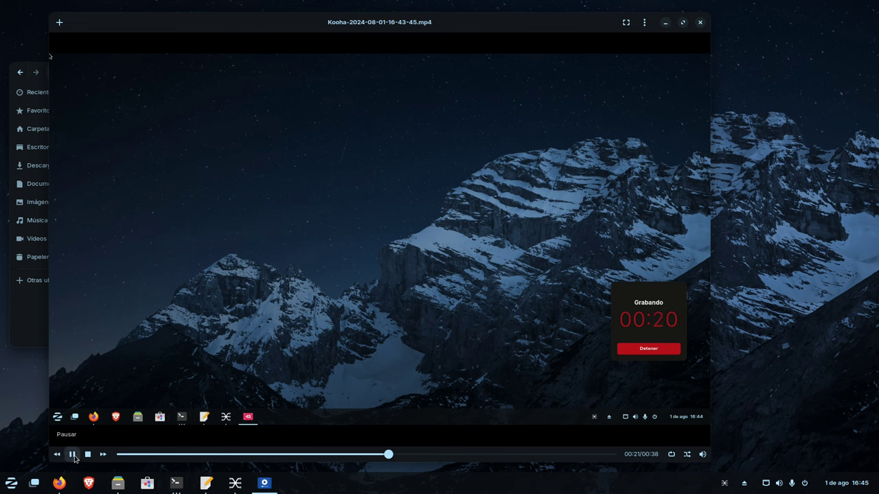
Play the Kooha recording in short stretches, pausing repeatedly until about 33 seconds, and close the video player
left_click(74, 457)
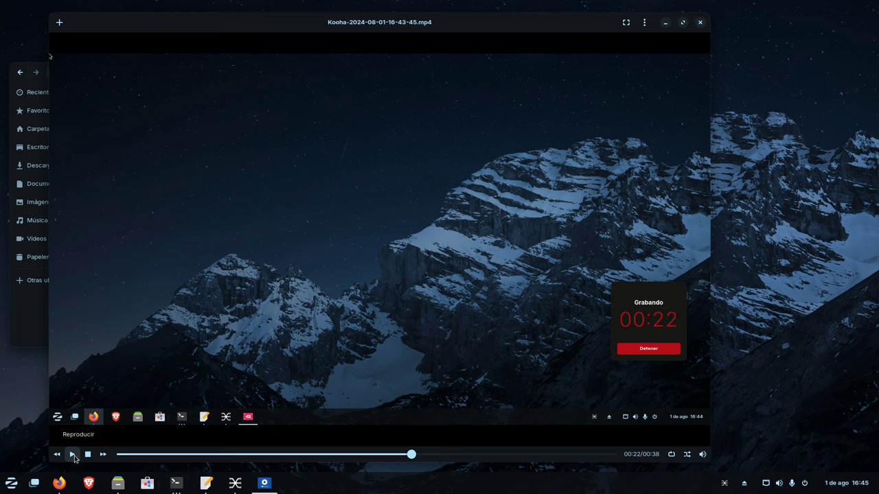
left_click(72, 455)
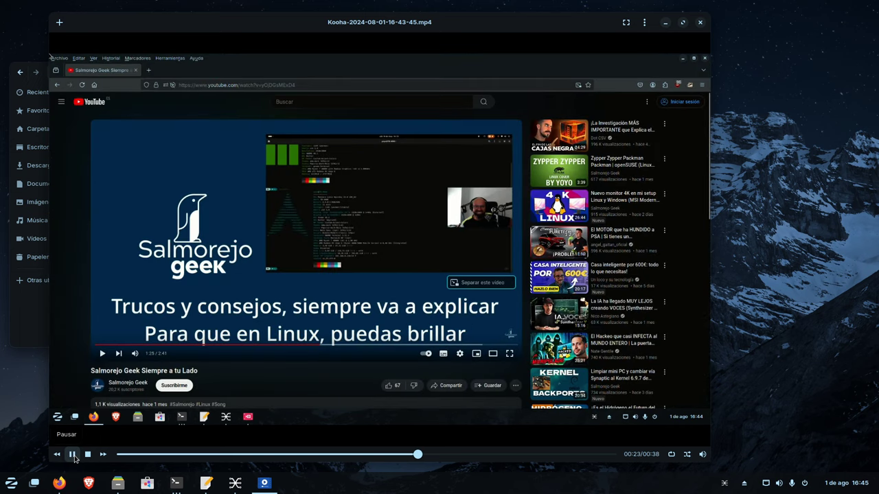
left_click(73, 455)
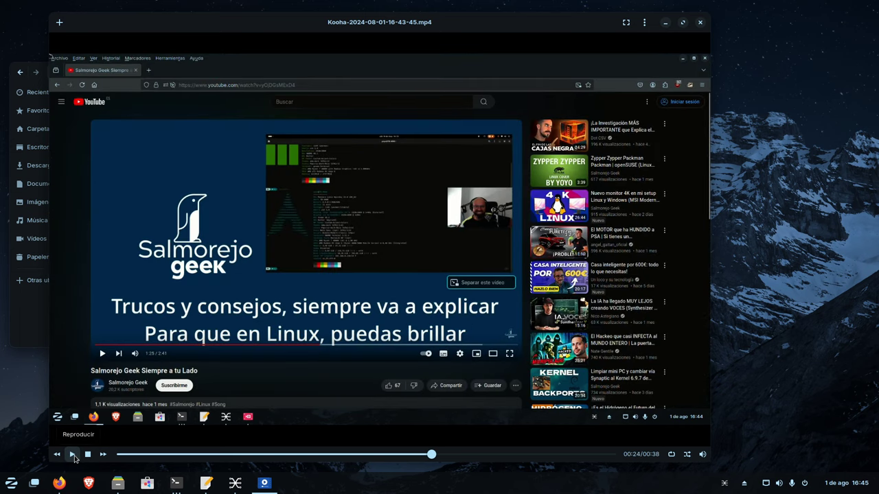
left_click(73, 455)
left_click(73, 455)
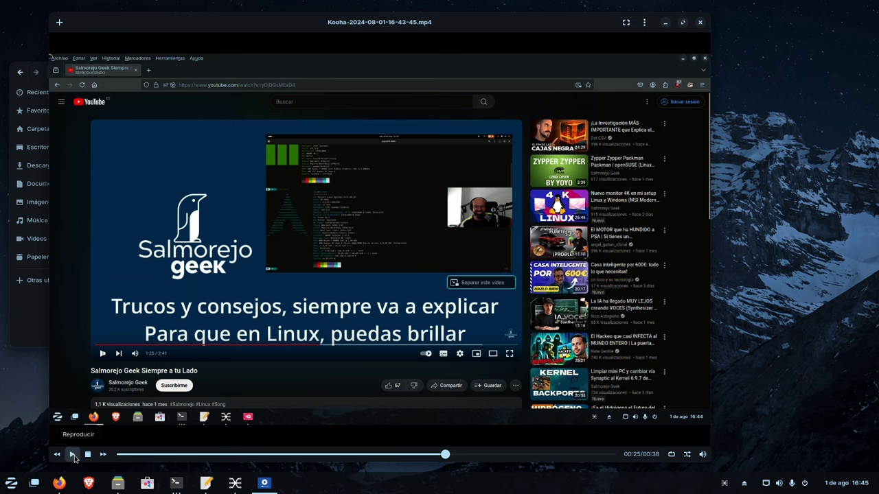
left_click(74, 456)
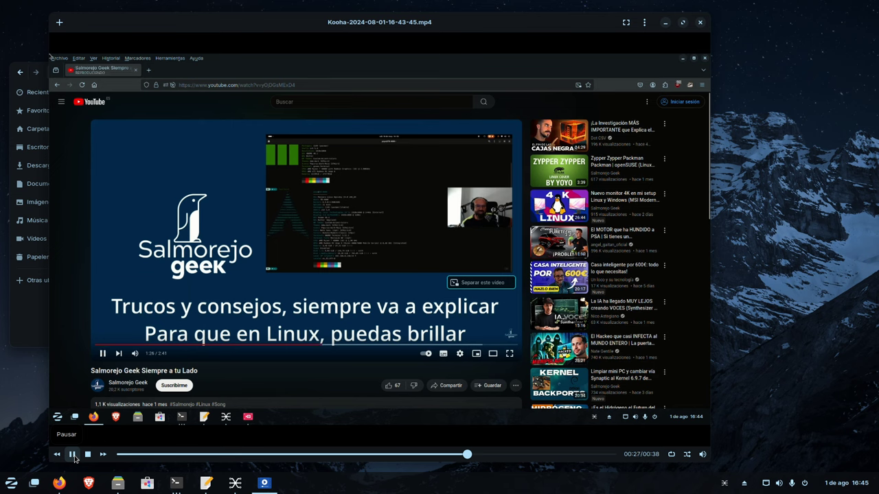
left_click(73, 455)
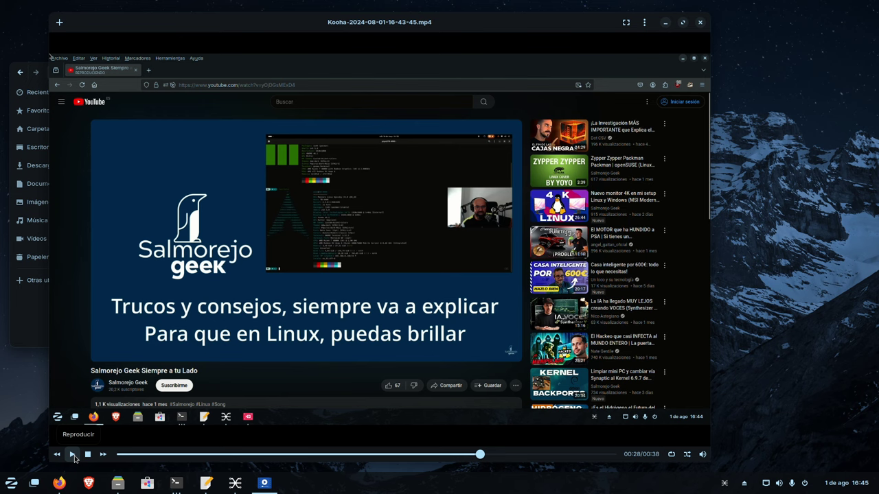
left_click(73, 456)
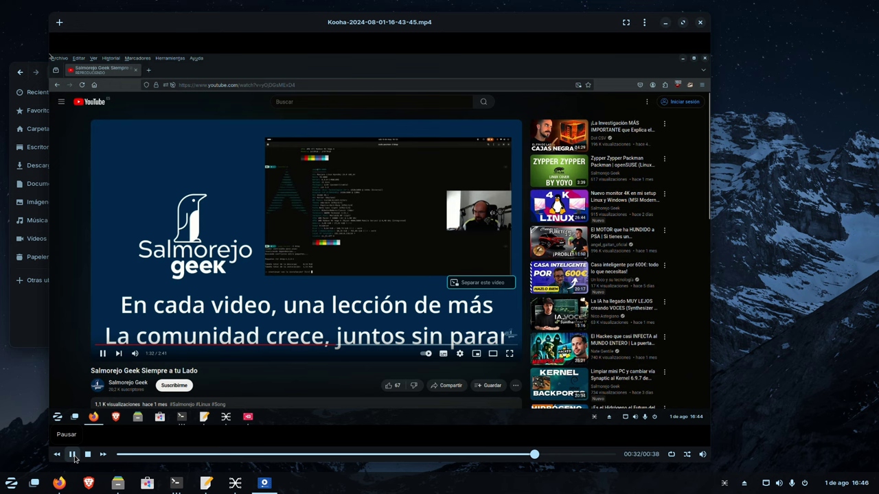
left_click(73, 455)
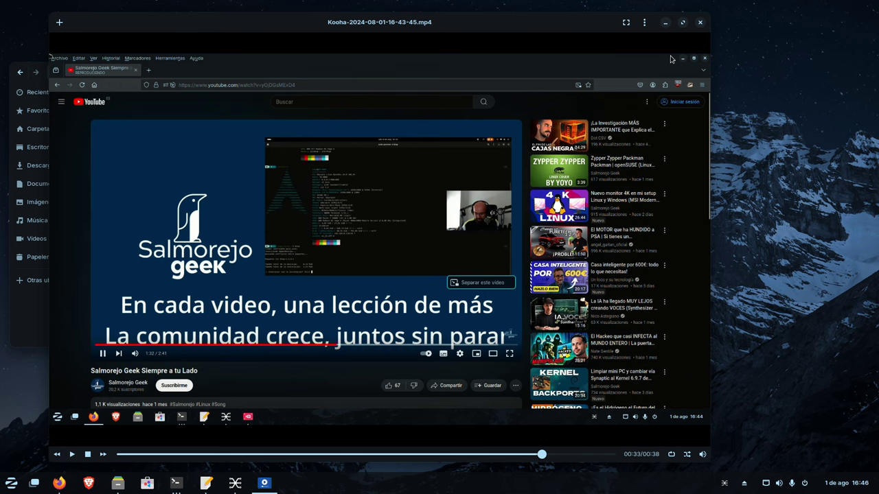
left_click(700, 22)
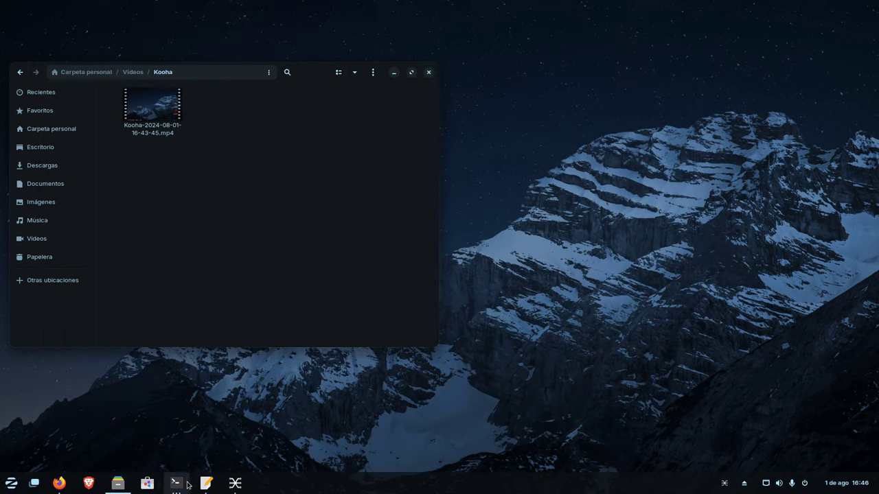
Check the running ffmpeg capture terminal and the btop system monitor, minimising each window after viewing it
mouse_move(176, 485)
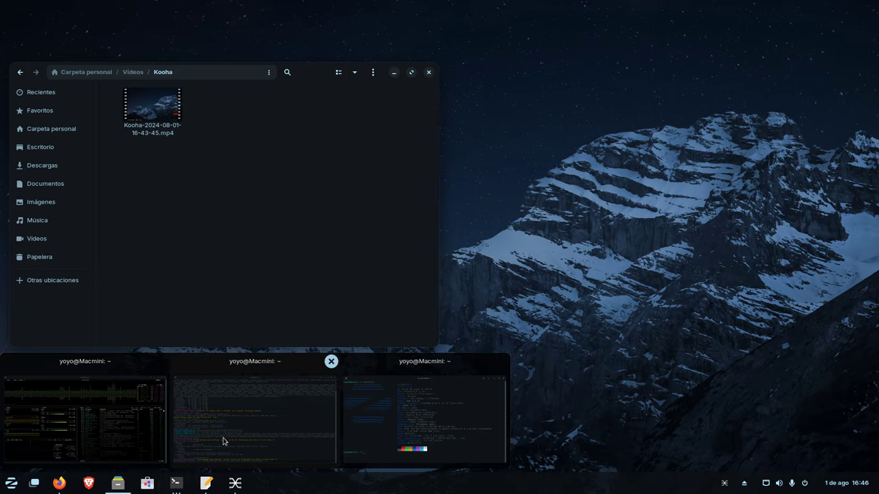
left_click(224, 387)
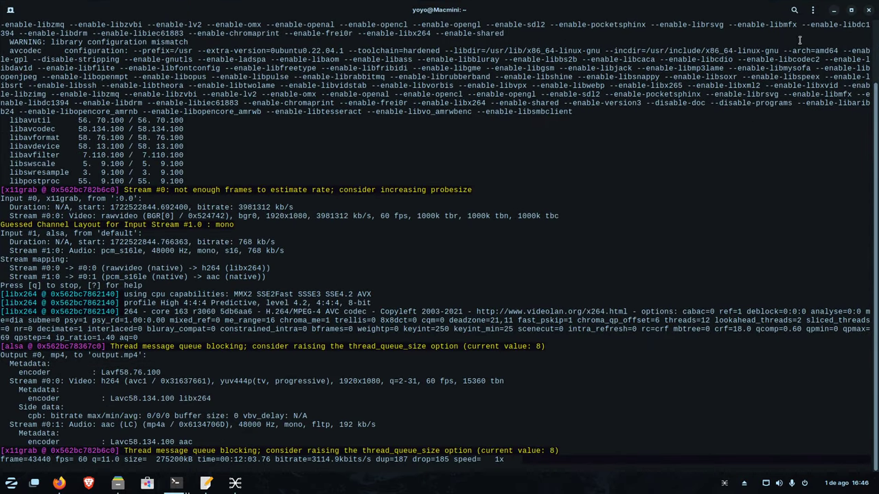
left_click(834, 10)
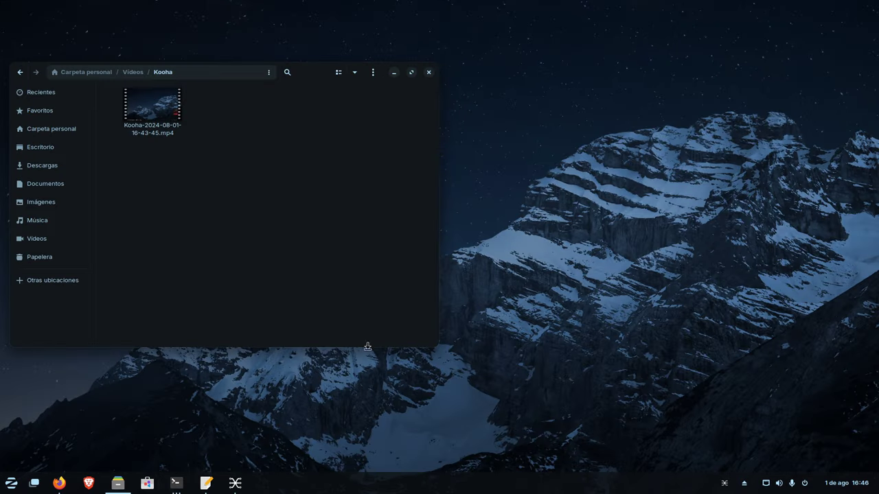
mouse_move(175, 484)
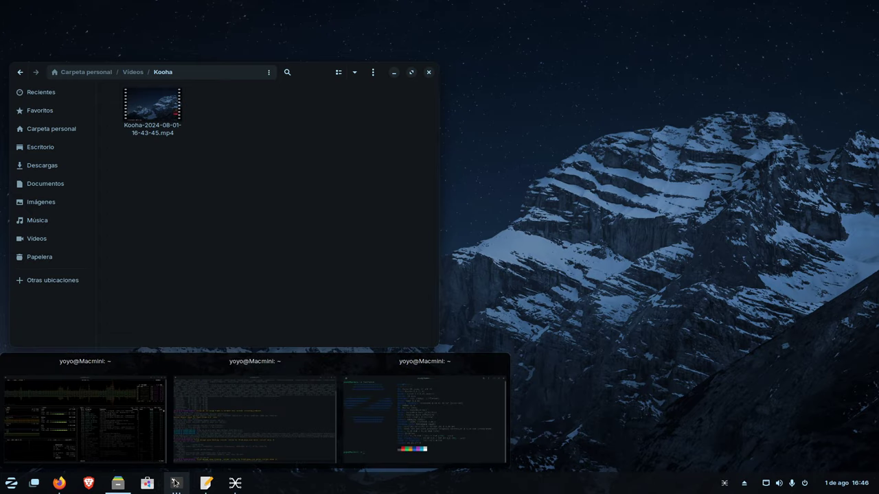
left_click(121, 422)
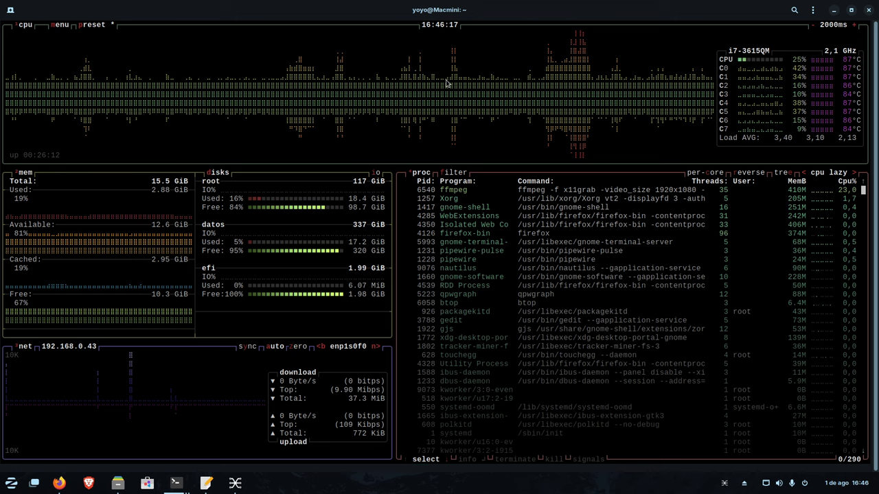
left_click(833, 10)
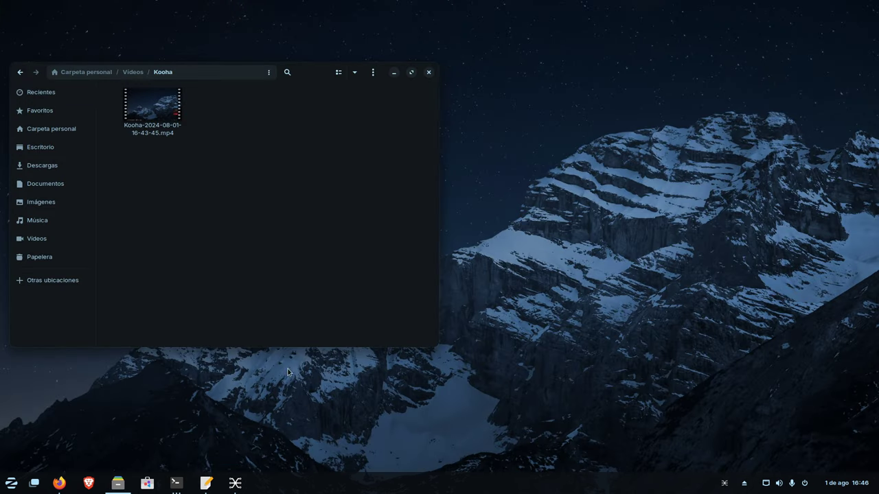
Open a new terminal window, move it partly over the file manager and enlarge it
right_click(177, 485)
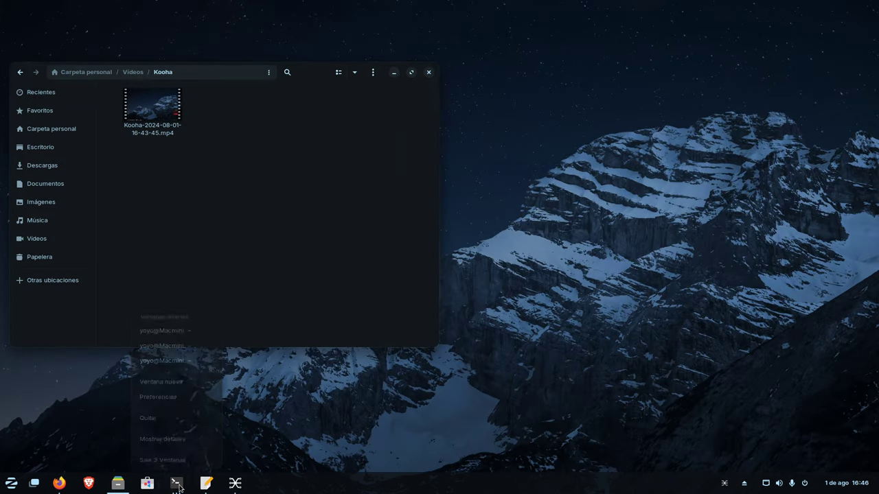
left_click(187, 381)
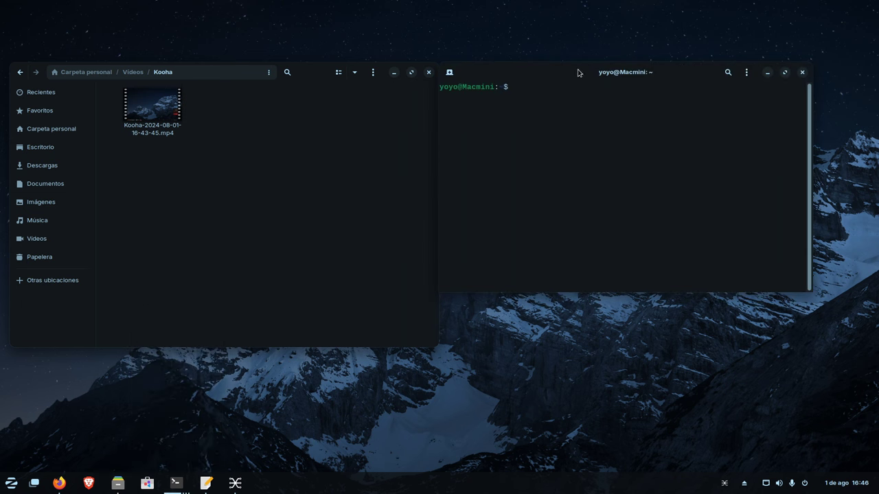
left_click_drag(578, 72, 373, 165)
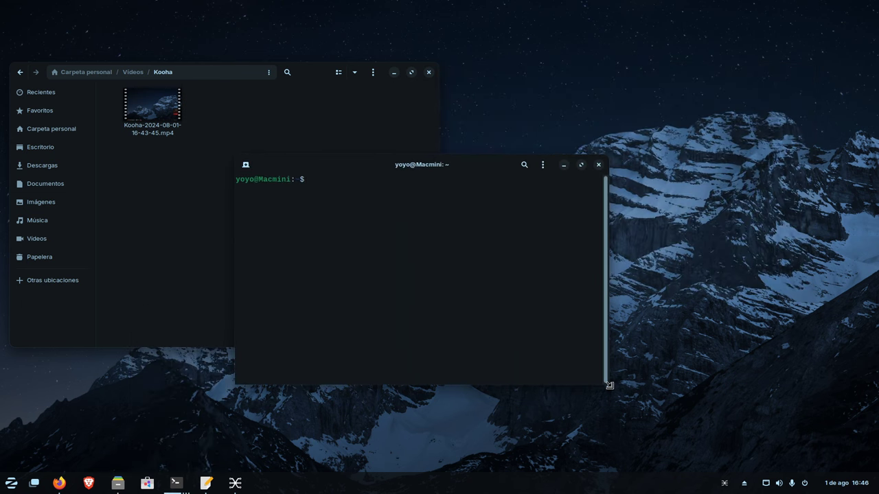
left_click_drag(609, 385, 822, 419)
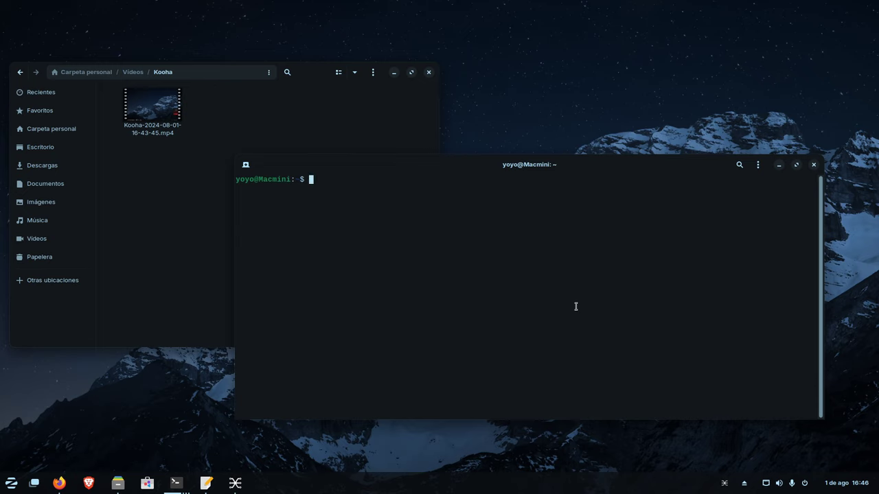
Install the mediainfo package with sudo apt install mediainfo, entering the sudo password and accepting the installation with s
type("sudo apt install med")
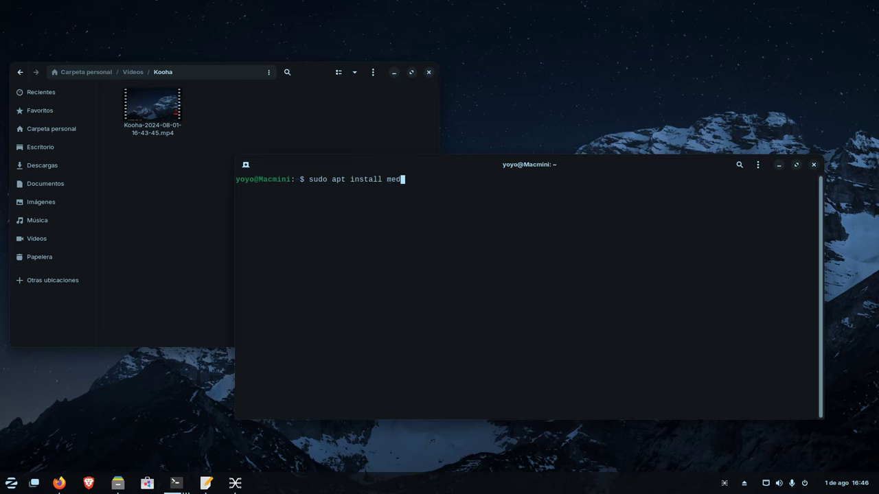
type("iainfo")
key("Return")
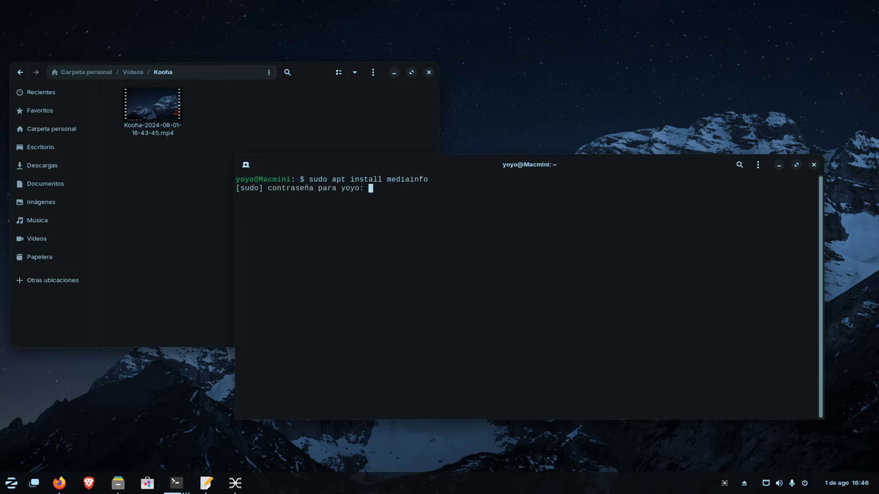
type("************")
key("Return")
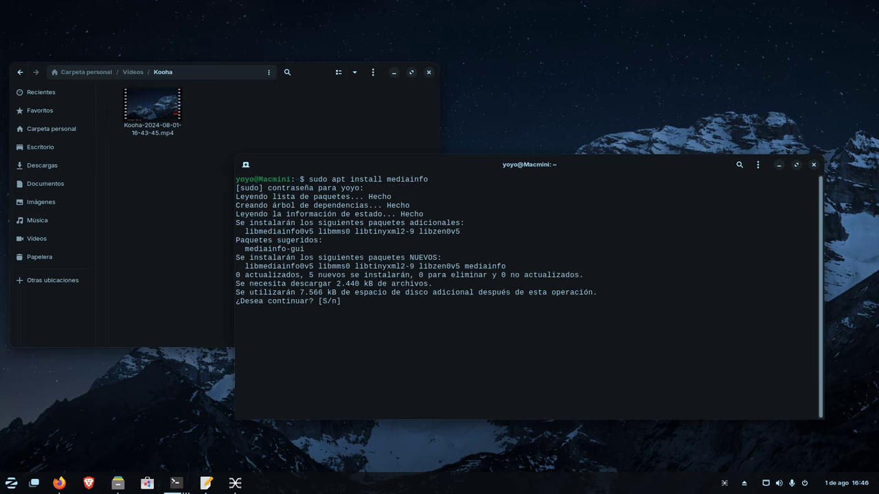
type("s")
key("Return")
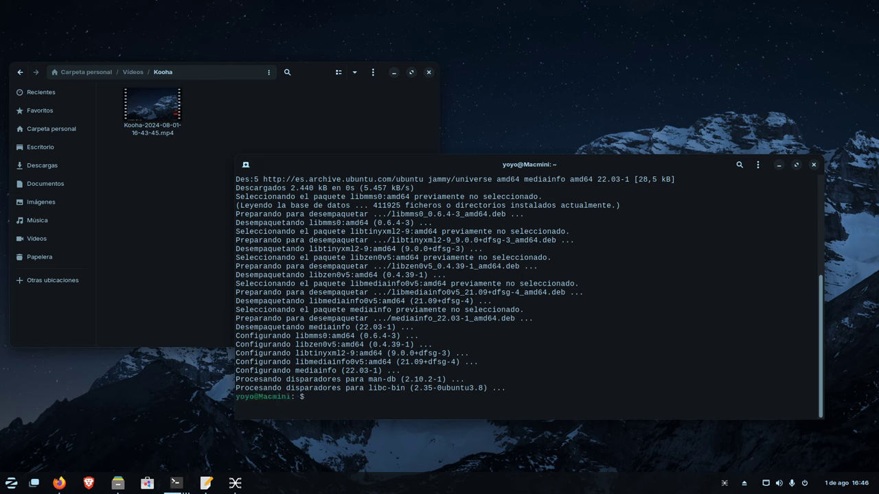
Enter the mediainfo command at the terminal prompt
type("mediainfo")
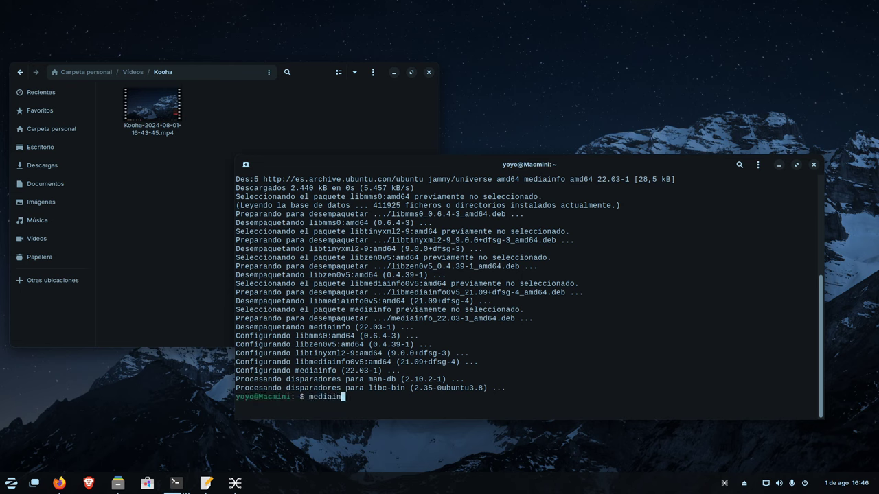